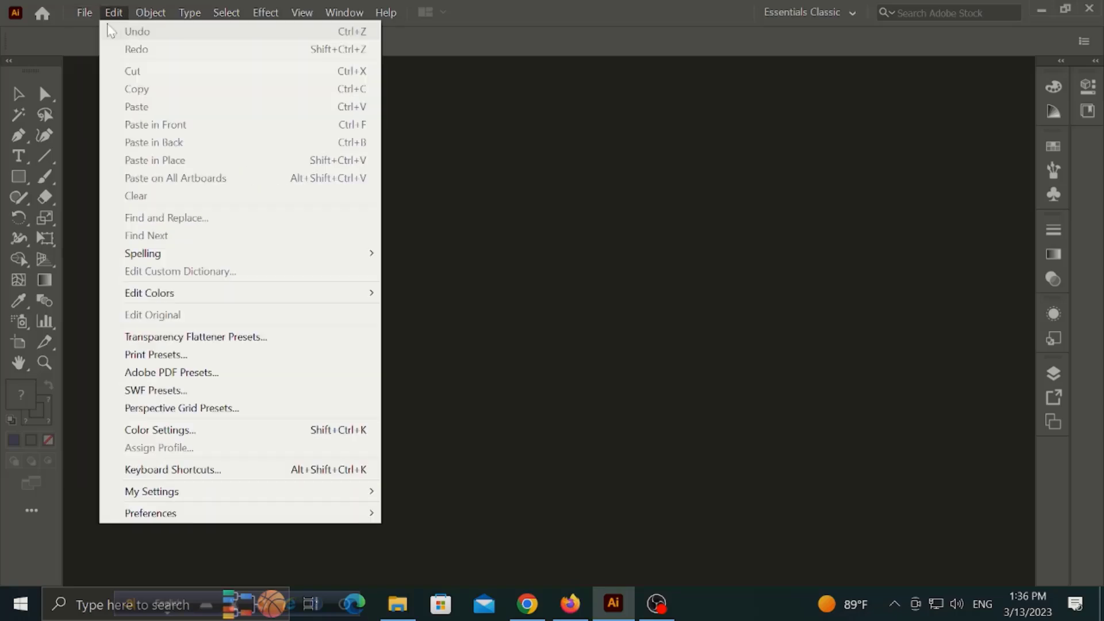
- Create a new landscape document with a 400 × 150 px artboard
{"action": "left_click", "coordinate": [97, 23]}
{"action": "left_click_drag", "start_coordinate": [466, 288], "coordinate": [441, 287]}
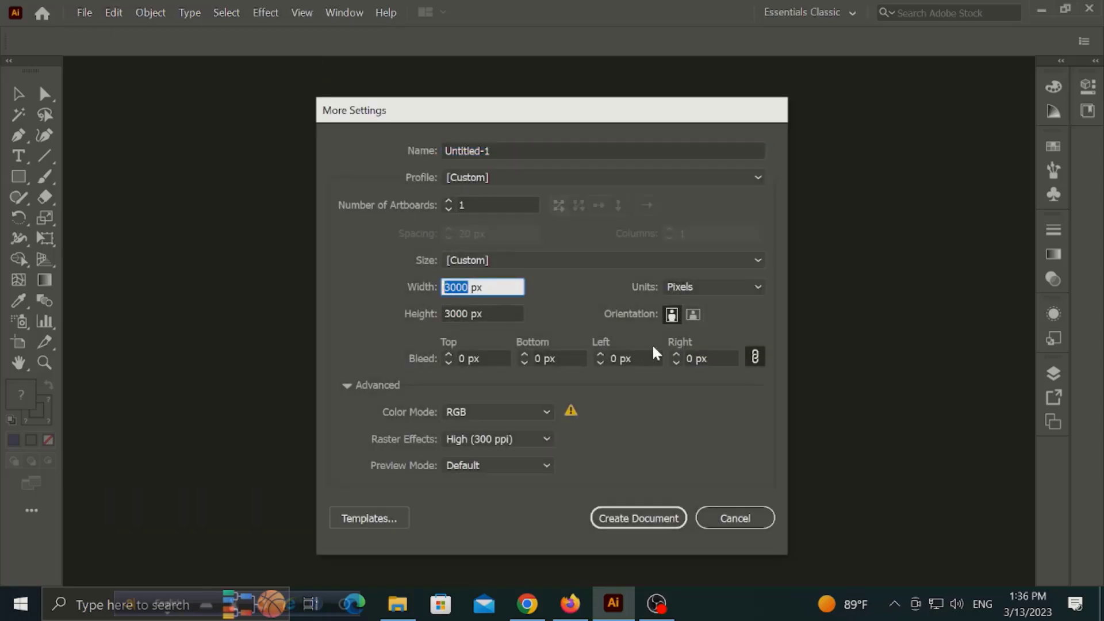
{"action": "type", "text": "400"}
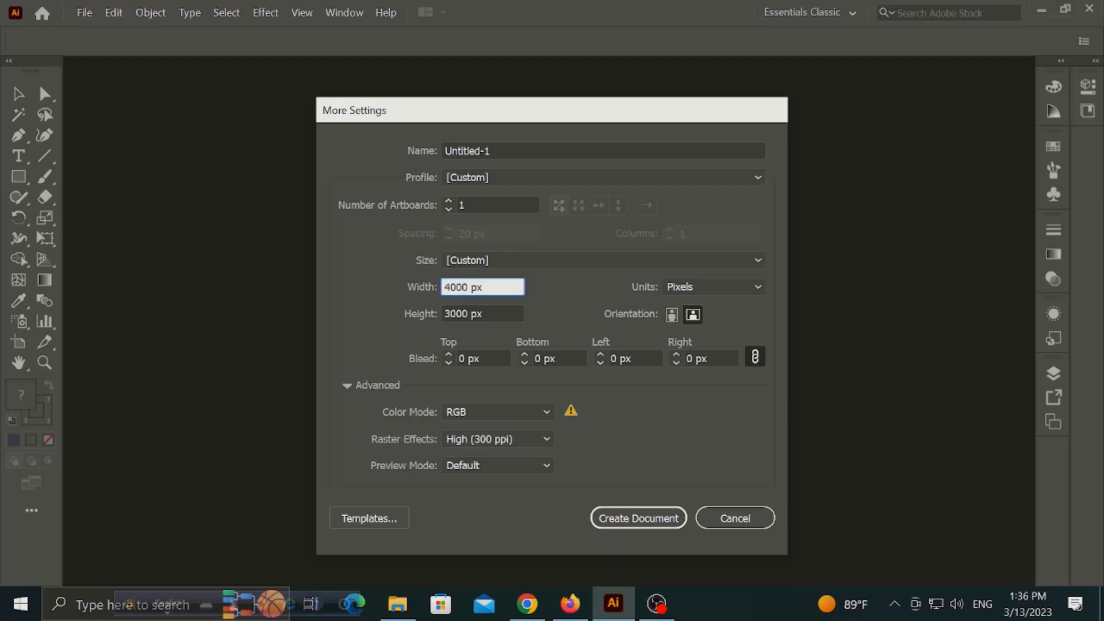
{"action": "left_click_drag", "start_coordinate": [471, 315], "coordinate": [440, 314]}
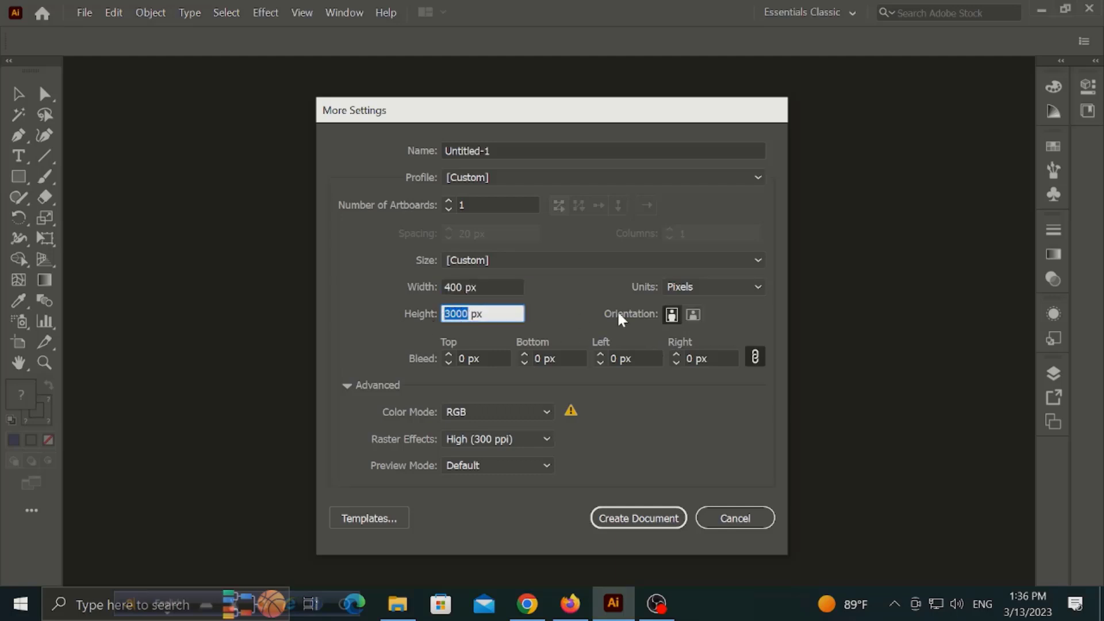
{"action": "type", "text": "150"}
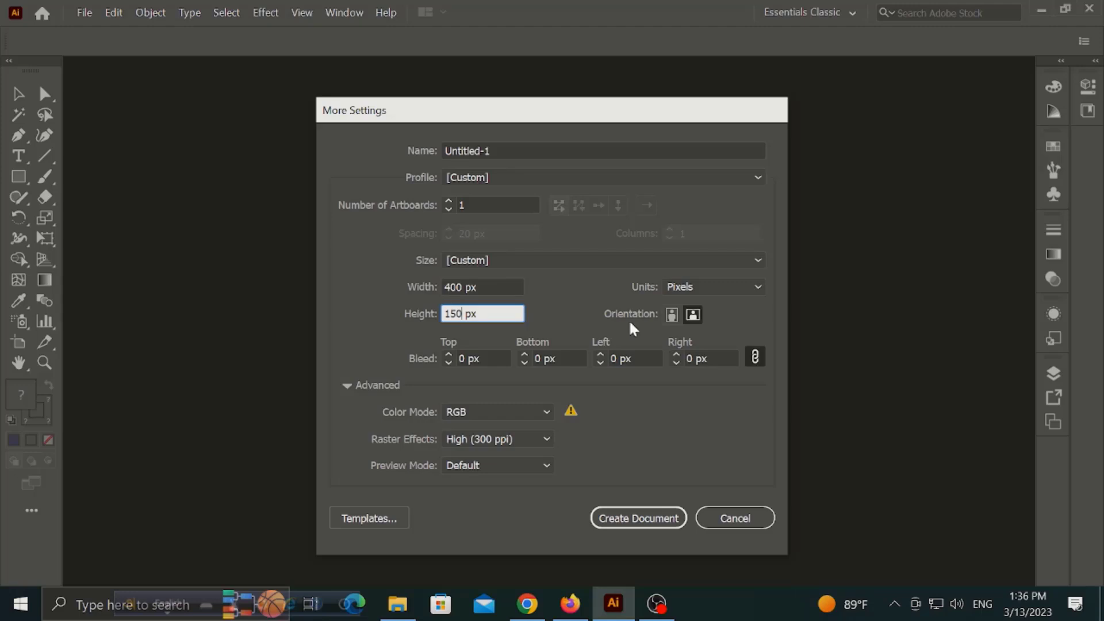
{"action": "left_click", "coordinate": [646, 528]}
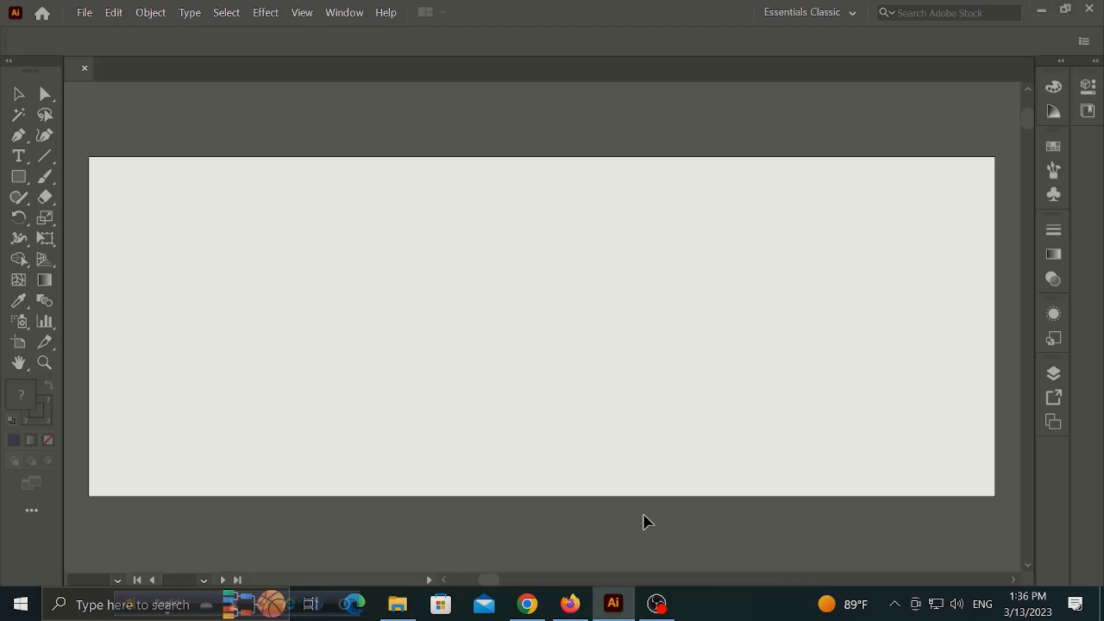
- Draw a rectangle over the whole artboard and fill it dark navy #001028
{"action": "left_click", "coordinate": [19, 177]}
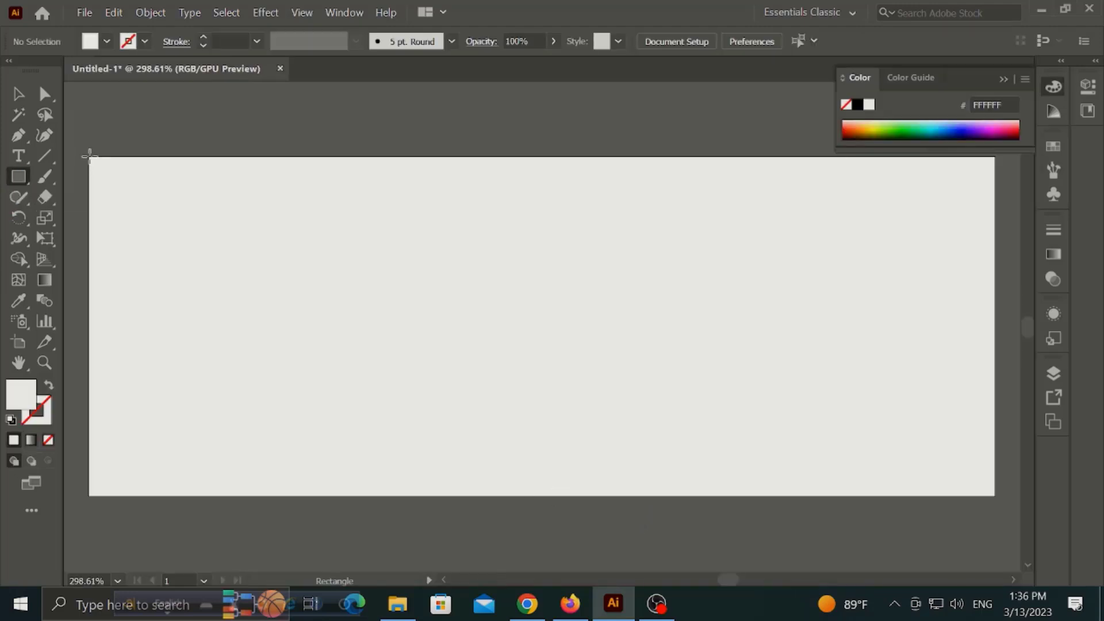
{"action": "left_click_drag", "start_coordinate": [94, 161], "coordinate": [994, 496]}
{"action": "key", "text": "v"}
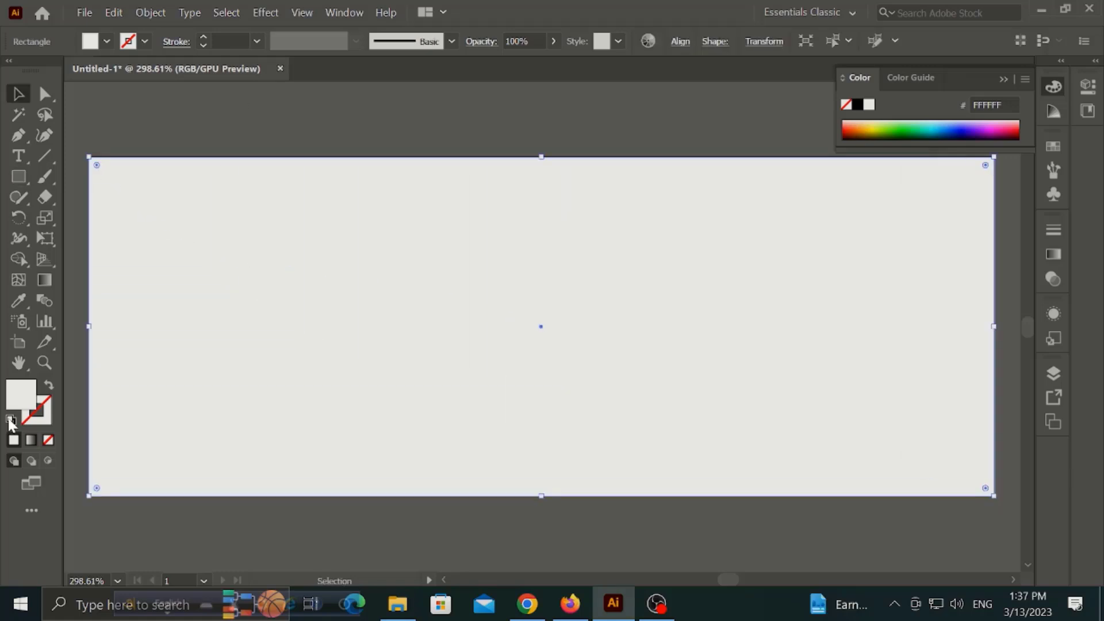
{"action": "double_click", "coordinate": [33, 392]}
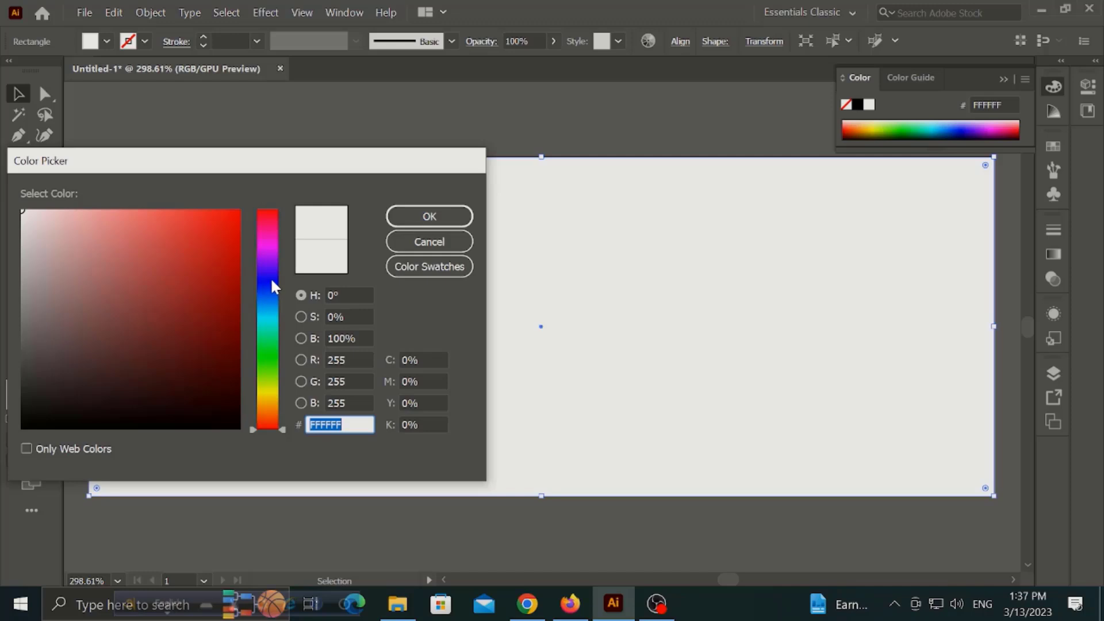
{"action": "left_click", "coordinate": [273, 286]}
{"action": "left_click", "coordinate": [222, 348]}
{"action": "left_click", "coordinate": [267, 296]}
{"action": "left_click", "coordinate": [237, 396]}
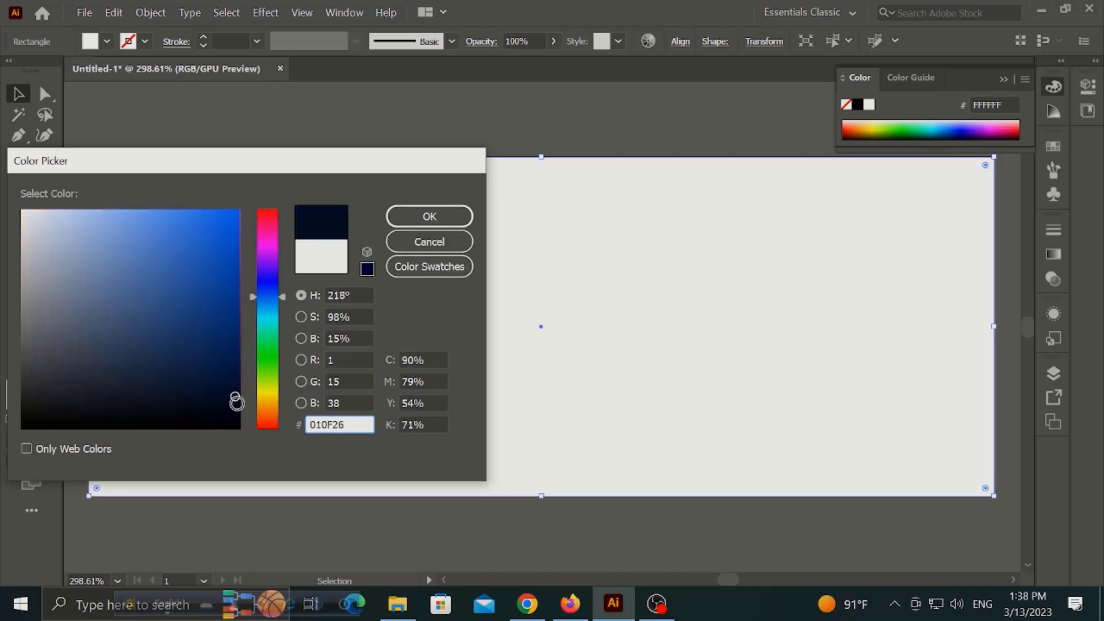
{"action": "left_click", "coordinate": [437, 225]}
{"action": "left_click", "coordinate": [243, 121]}
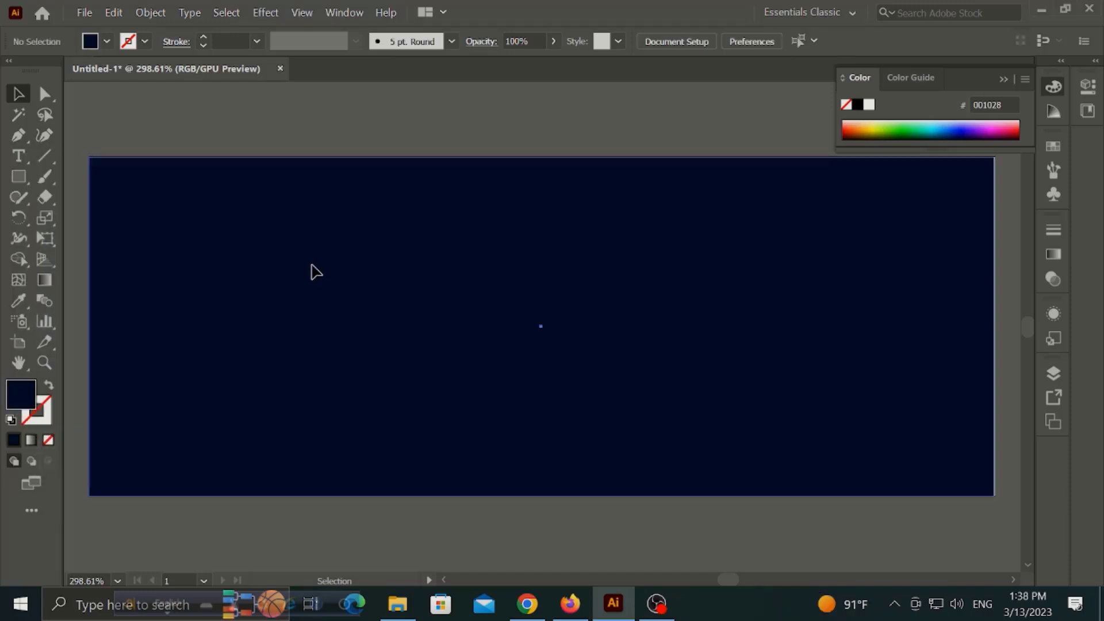
{"action": "left_click", "coordinate": [17, 177]}
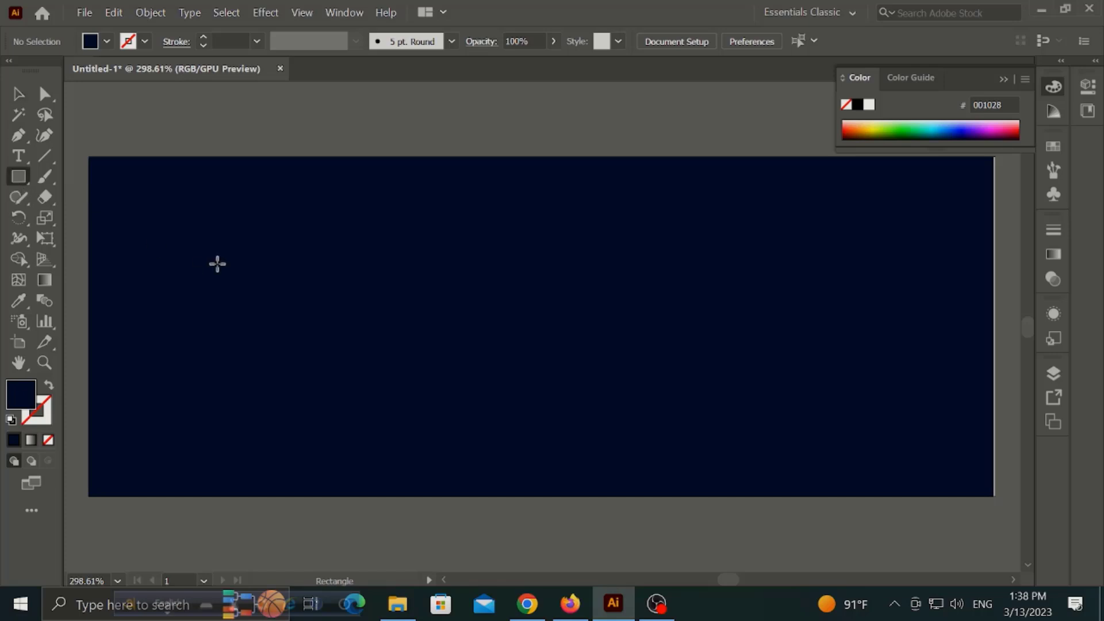
- Draw a central rectangle, round two opposite corners into a leaf, and fill it golden yellow #EAD903
{"action": "left_click_drag", "start_coordinate": [434, 263], "coordinate": [606, 371]}
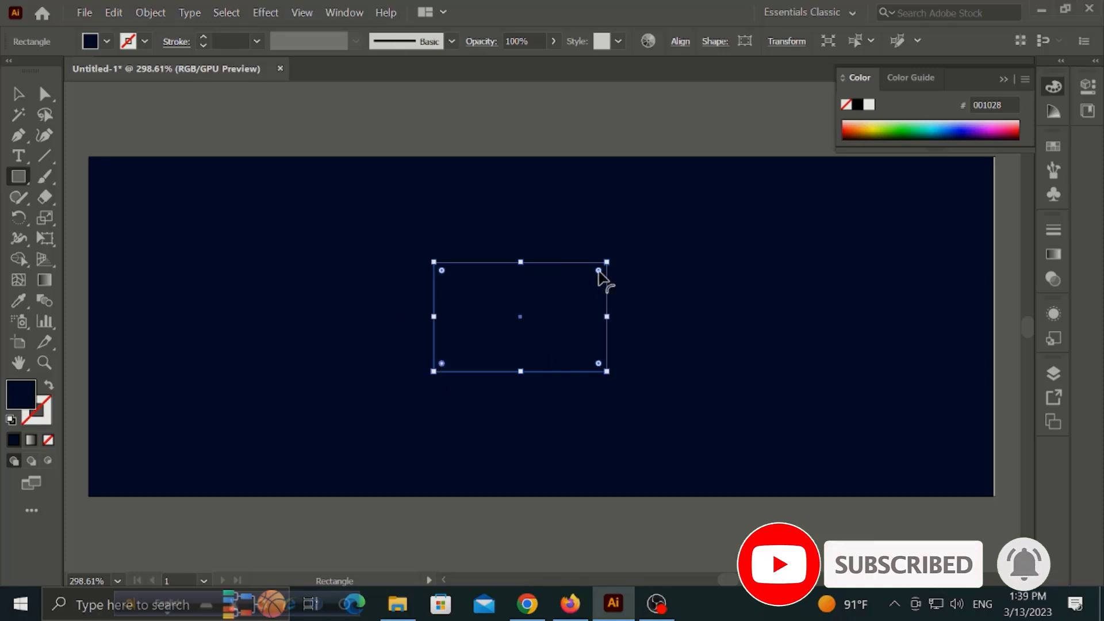
{"action": "mouse_move", "coordinate": [598, 271]}
{"action": "left_mouse_down"}
{"action": "mouse_move", "coordinate": [582, 301]}
{"action": "mouse_move", "coordinate": [500, 360]}
{"action": "mouse_move", "coordinate": [548, 322]}
{"action": "left_mouse_up"}
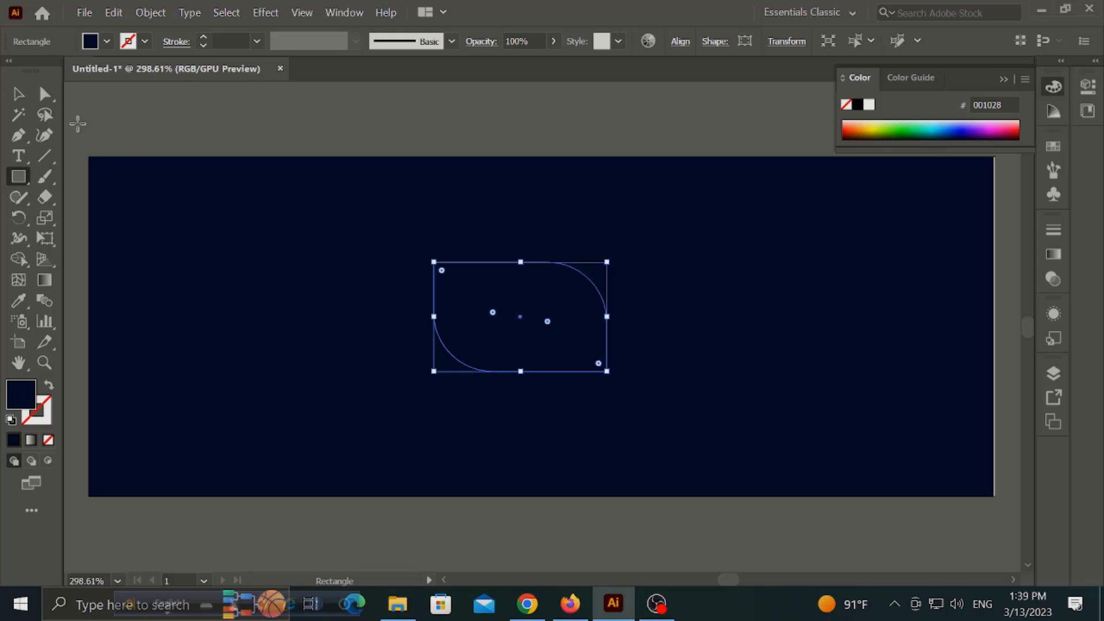
{"action": "left_click", "coordinate": [90, 41]}
{"action": "left_click", "coordinate": [72, 69]}
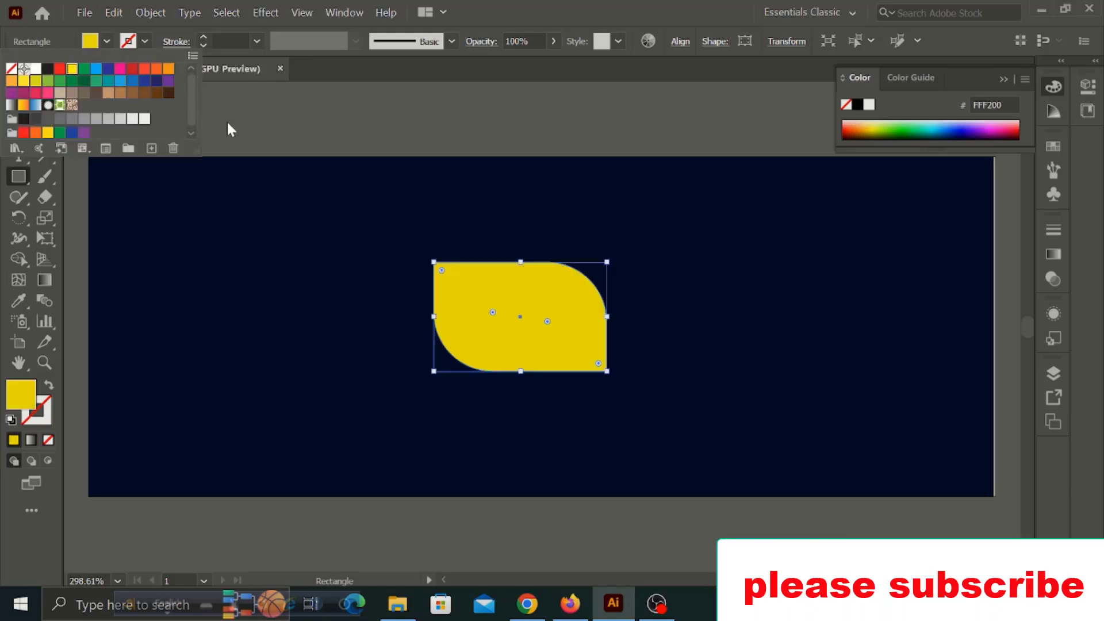
{"action": "double_click", "coordinate": [9, 396]}
{"action": "left_click", "coordinate": [235, 242]}
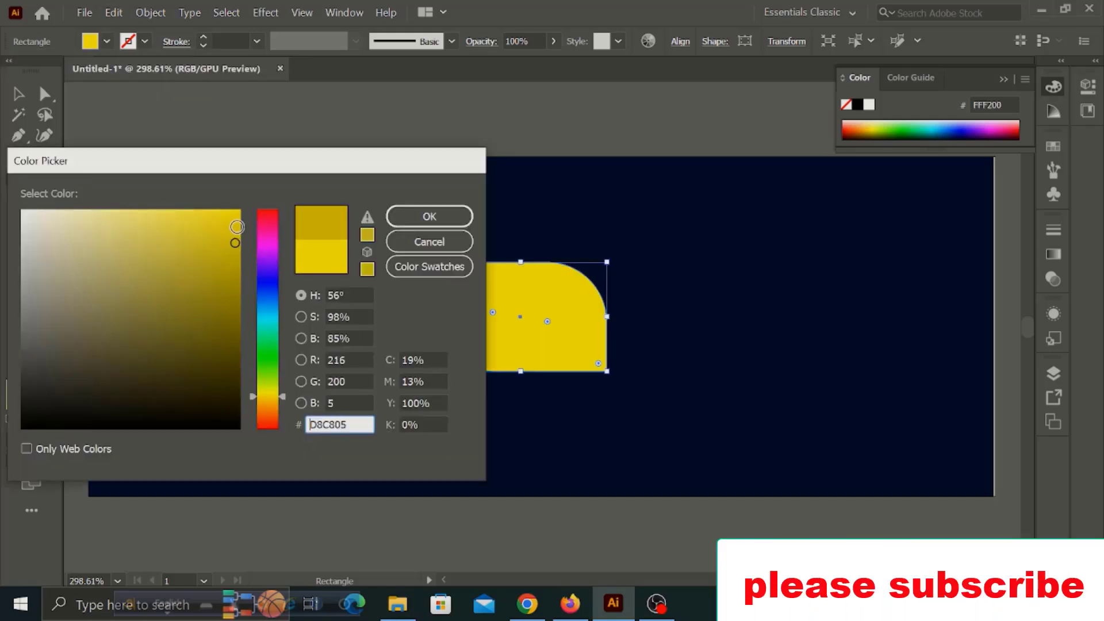
{"action": "left_click", "coordinate": [237, 227]}
{"action": "left_click", "coordinate": [430, 217]}
- Paste a copy of the leaf in front and scale it down inside the original
{"action": "key", "text": "v"}
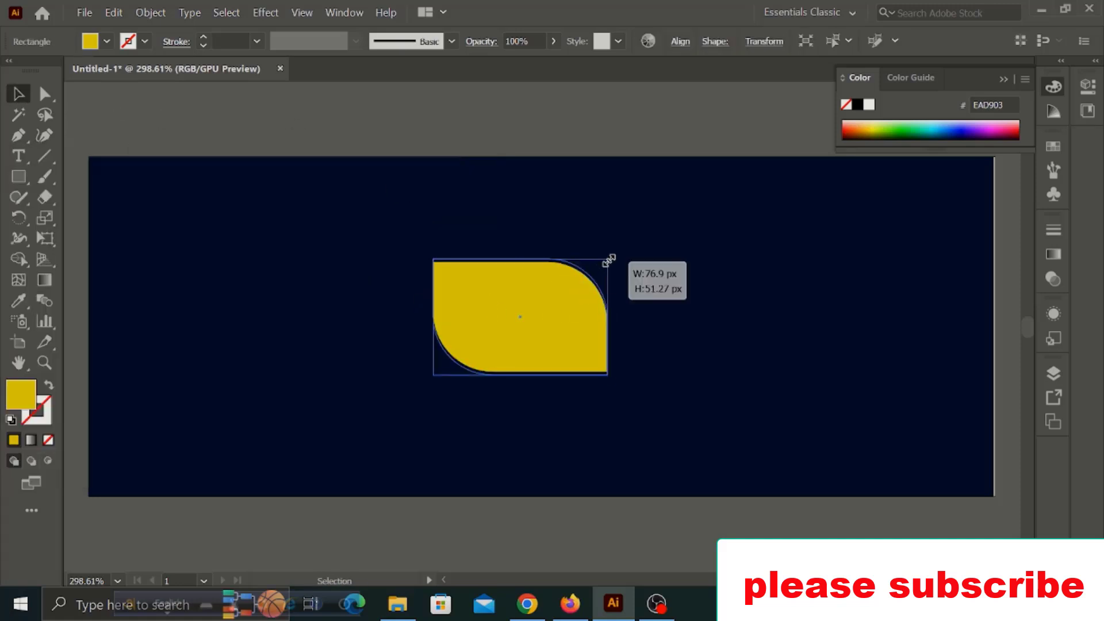
{"action": "key", "text": "a"}
{"action": "key", "text": "v"}
{"action": "left_click_drag", "start_coordinate": [606, 261], "coordinate": [598, 262]}
- Fill the inner leaf grey and adjust its edges to fit within the yellow rim
{"action": "left_click", "coordinate": [106, 41]}
{"action": "left_click", "coordinate": [109, 120]}
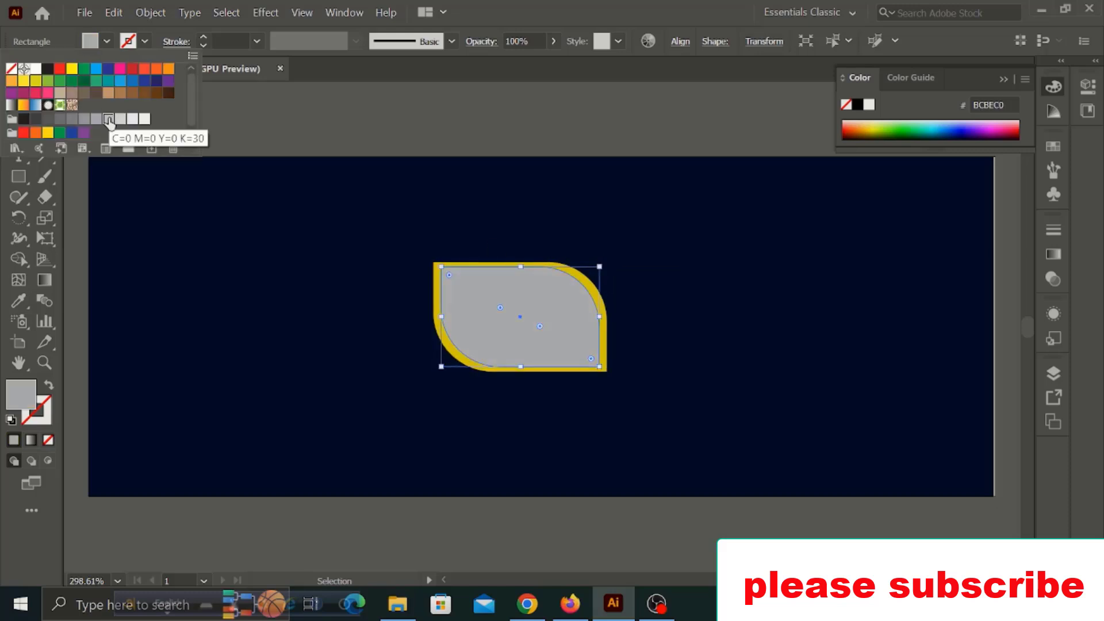
{"action": "left_click", "coordinate": [108, 120]}
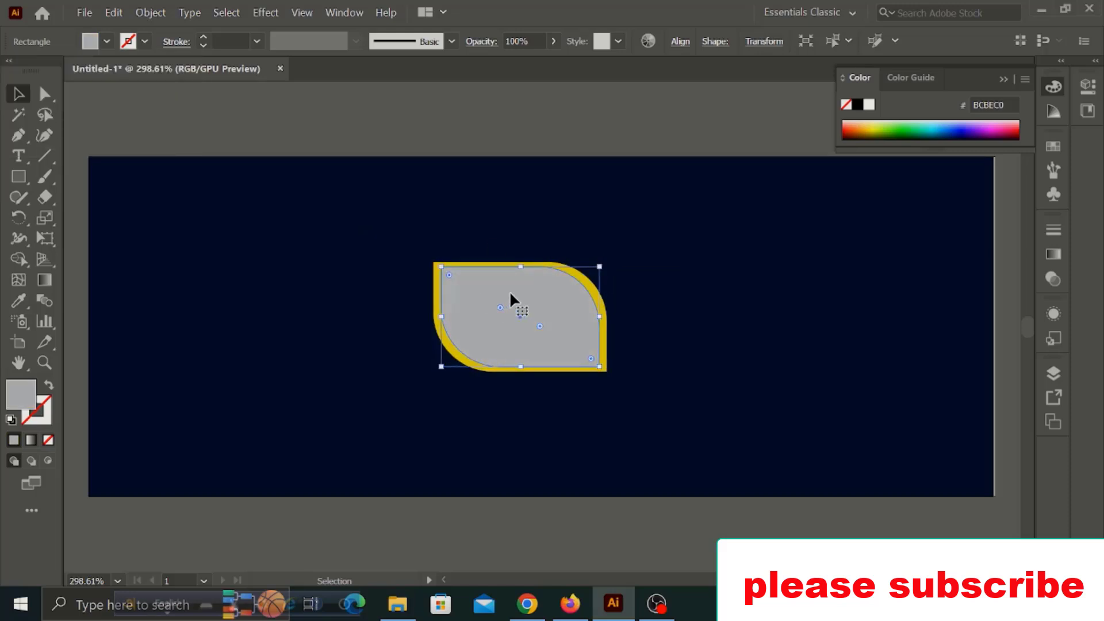
{"action": "left_click_drag", "start_coordinate": [521, 267], "coordinate": [521, 270]}
{"action": "left_click_drag", "start_coordinate": [522, 366], "coordinate": [522, 364]}
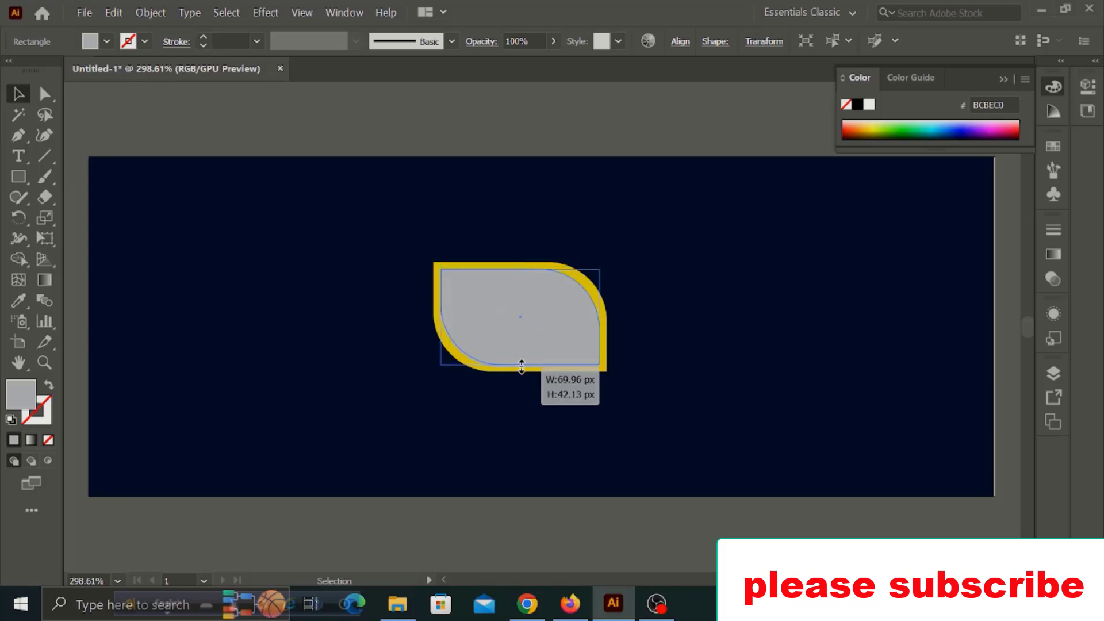
{"action": "left_click_drag", "start_coordinate": [600, 268], "coordinate": [601, 267]}
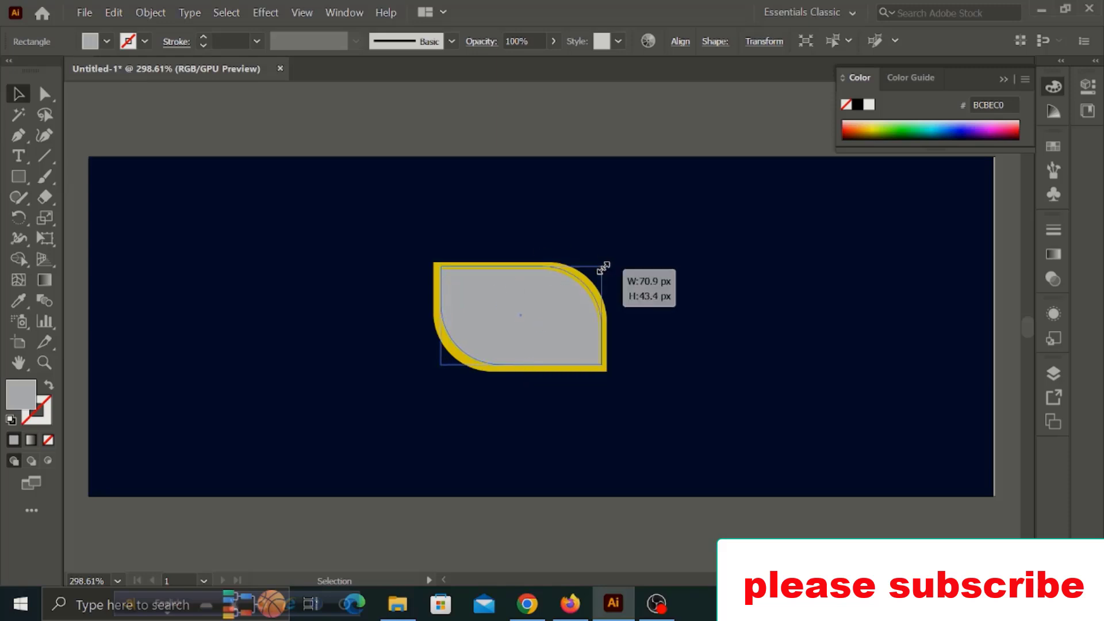
{"action": "left_click", "coordinate": [643, 281]}
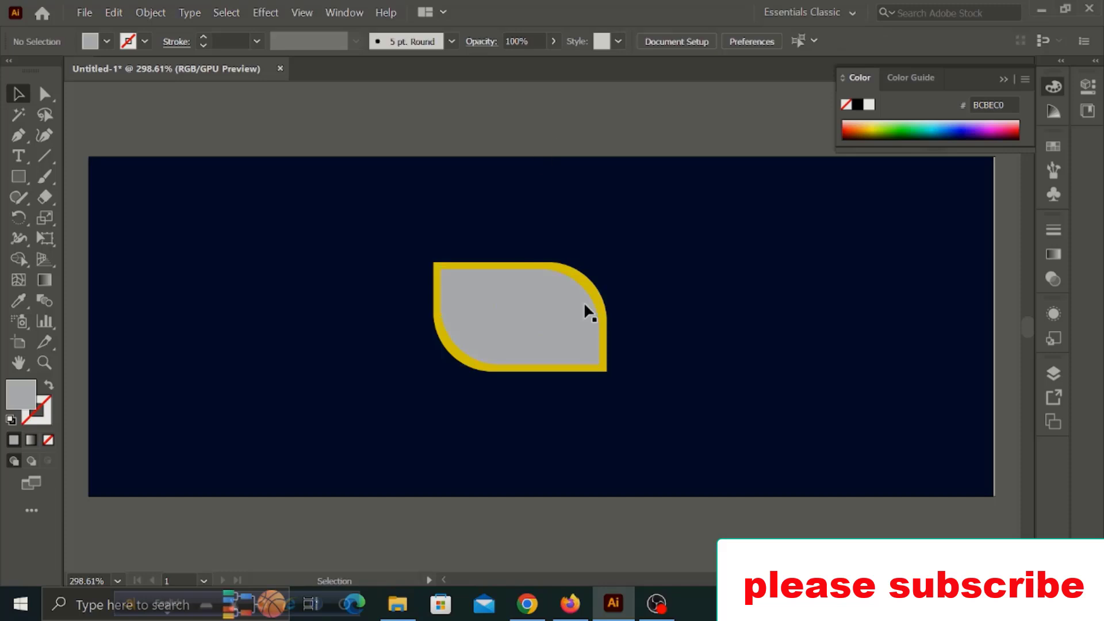
- Reposition the grey leaf so it sits evenly inside the yellow frame
{"action": "left_click", "coordinate": [537, 343]}
{"action": "left_click_drag", "start_coordinate": [506, 320], "coordinate": [516, 316]}
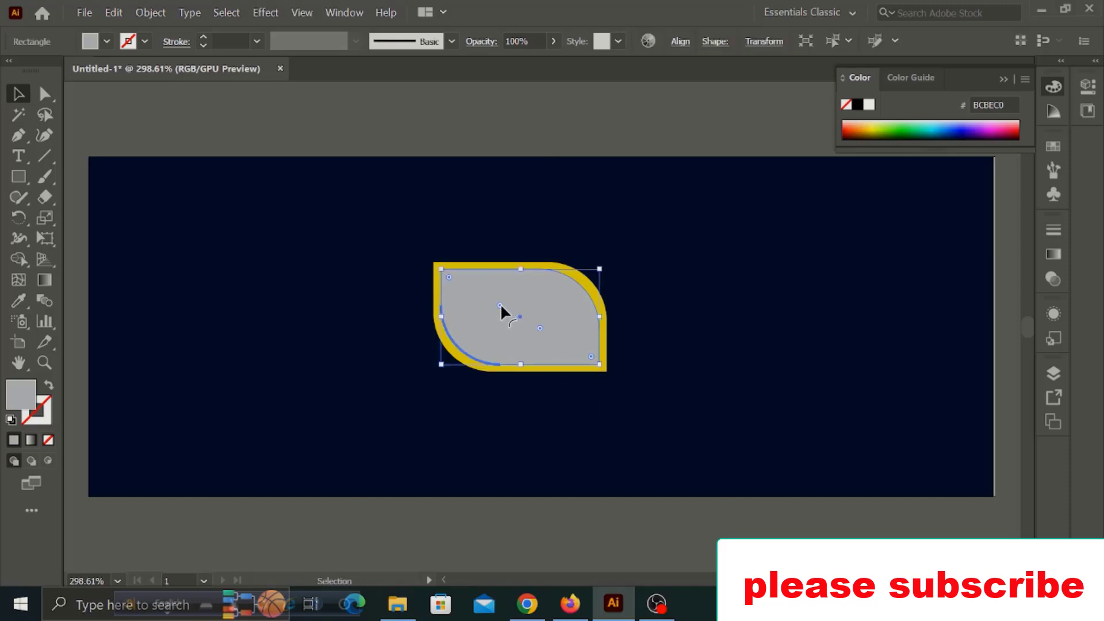
{"action": "left_click_drag", "start_coordinate": [518, 319], "coordinate": [517, 319]}
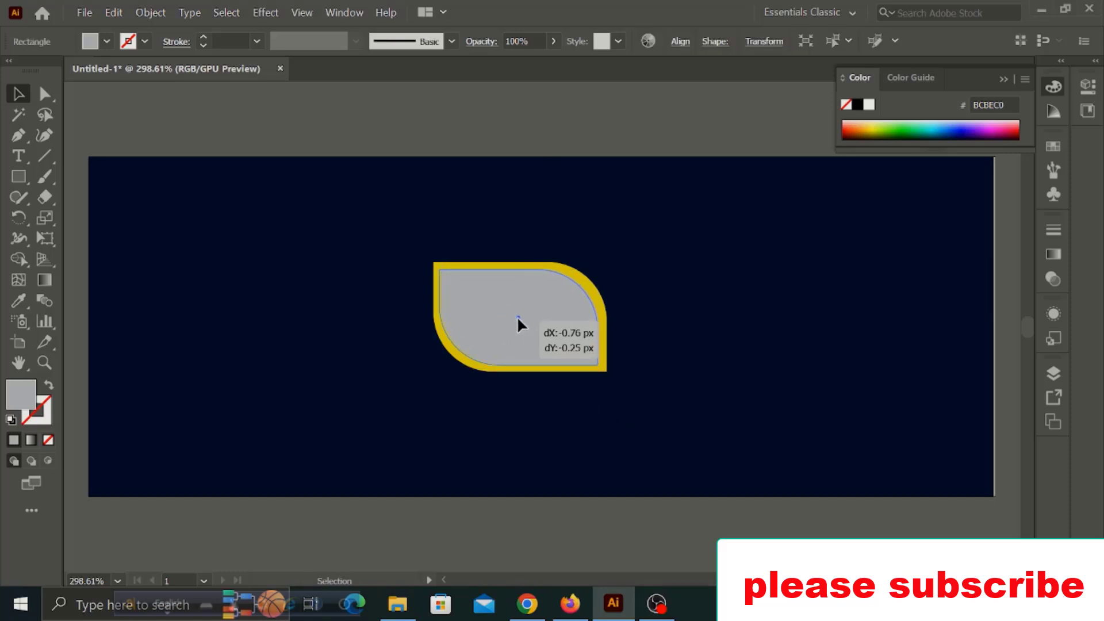
{"action": "left_click", "coordinate": [503, 310], "text": "shift"}
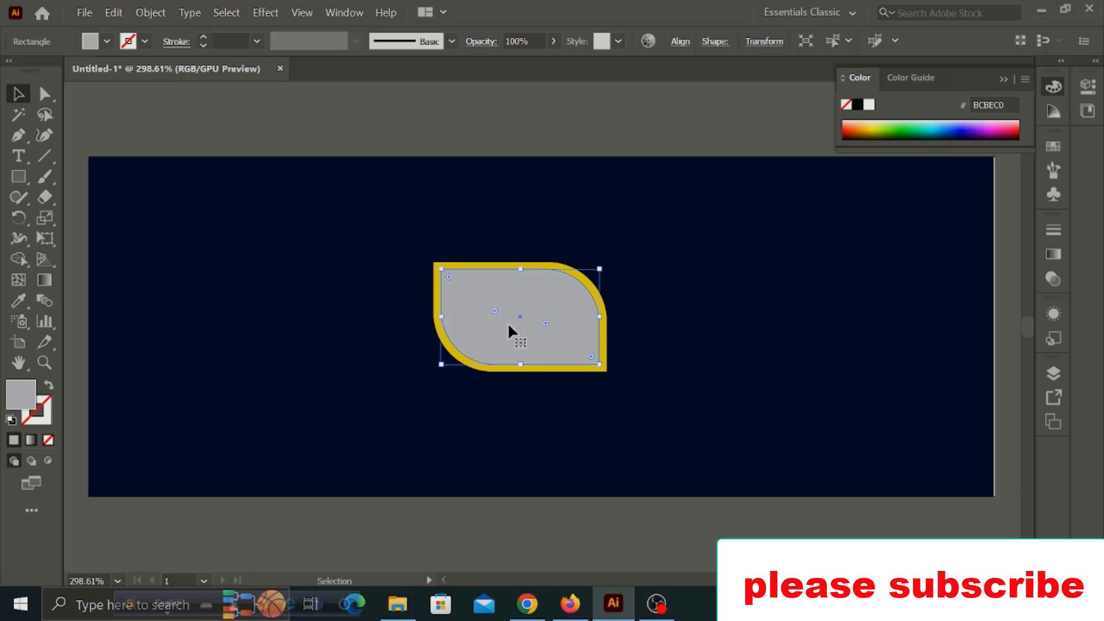
{"action": "key", "text": "ctrl+shift+a"}
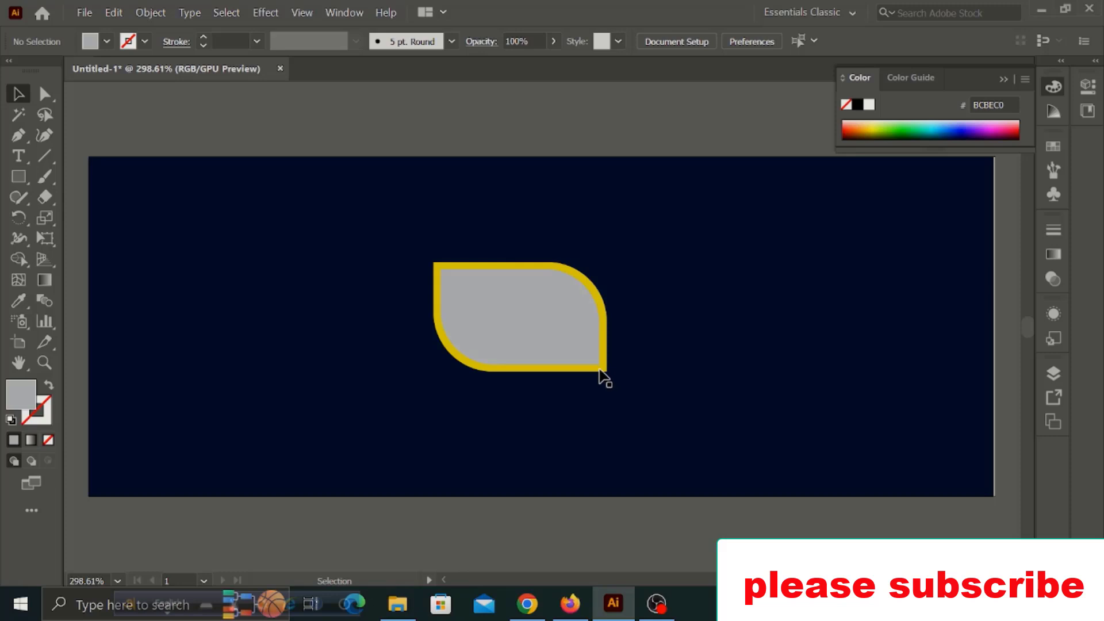
- Select the grey inner leaf together with the yellow outer leaf
{"action": "left_click", "coordinate": [567, 363]}
{"action": "left_click", "coordinate": [605, 362], "text": "shift"}
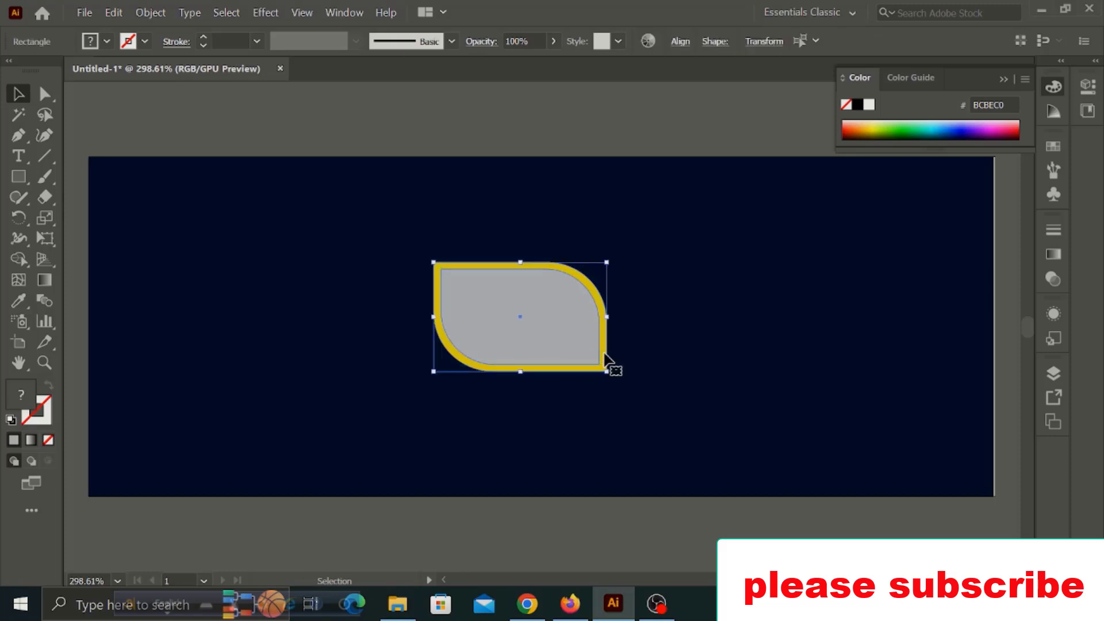
{"action": "left_click", "coordinate": [681, 41]}
{"action": "left_click", "coordinate": [439, 103]}
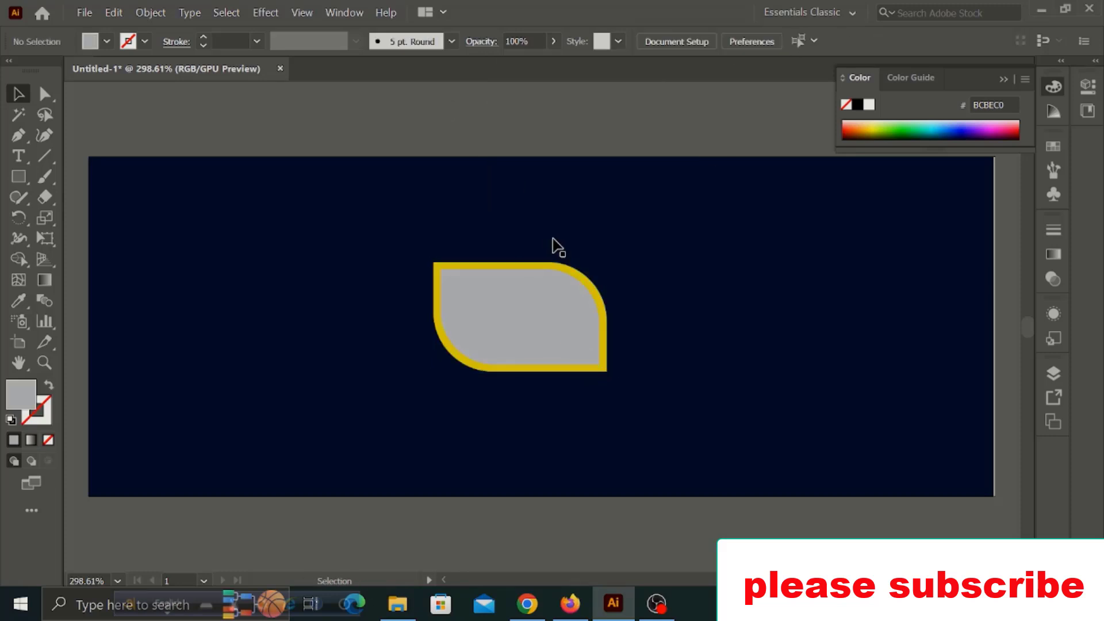
{"action": "left_click", "coordinate": [542, 297]}
- Group the leaf frame and Alt-drag an overlapping copy up and to the left
{"action": "left_click", "coordinate": [535, 266], "text": "shift"}
{"action": "right_click", "coordinate": [535, 266]}
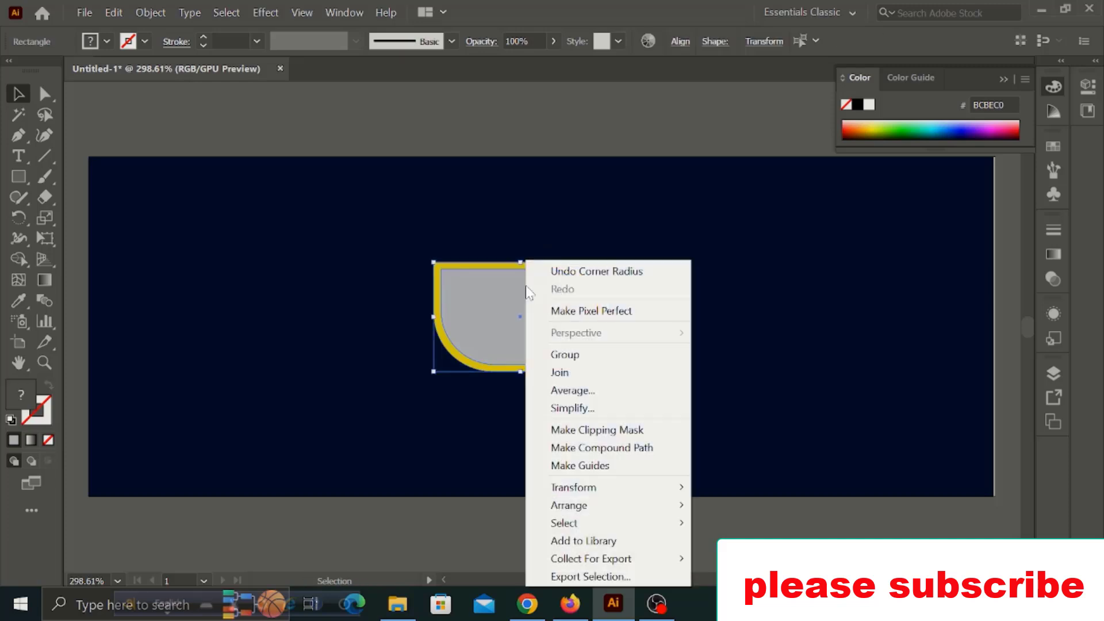
{"action": "left_click", "coordinate": [555, 353]}
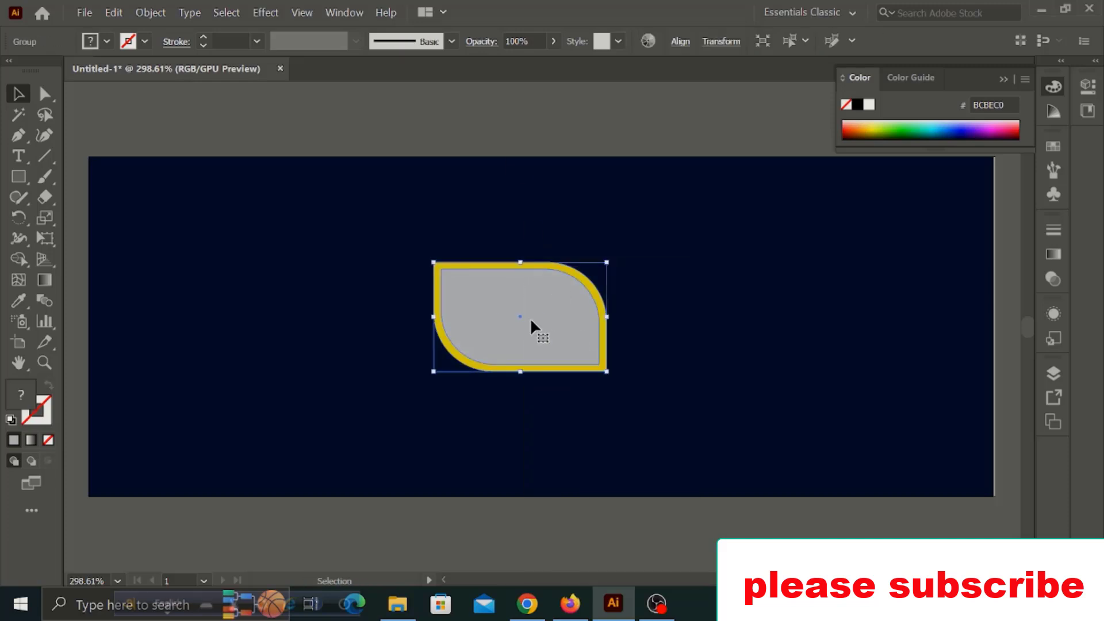
{"action": "left_click_drag", "start_coordinate": [531, 321], "coordinate": [418, 268]}
{"action": "key", "text": "ctrl"}
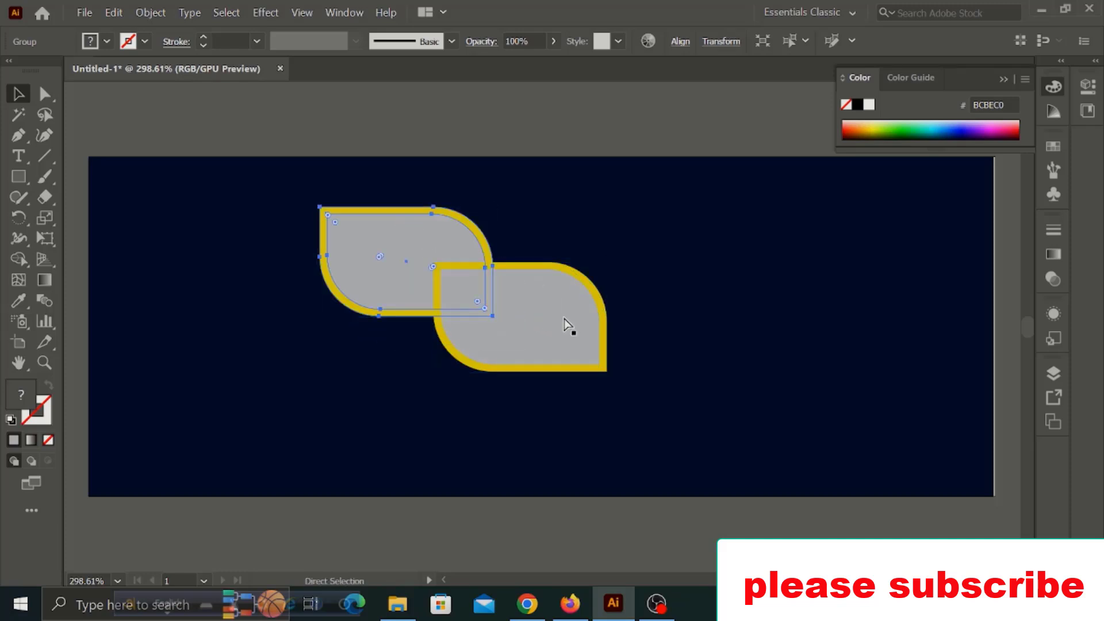
{"action": "right_click", "coordinate": [537, 310]}
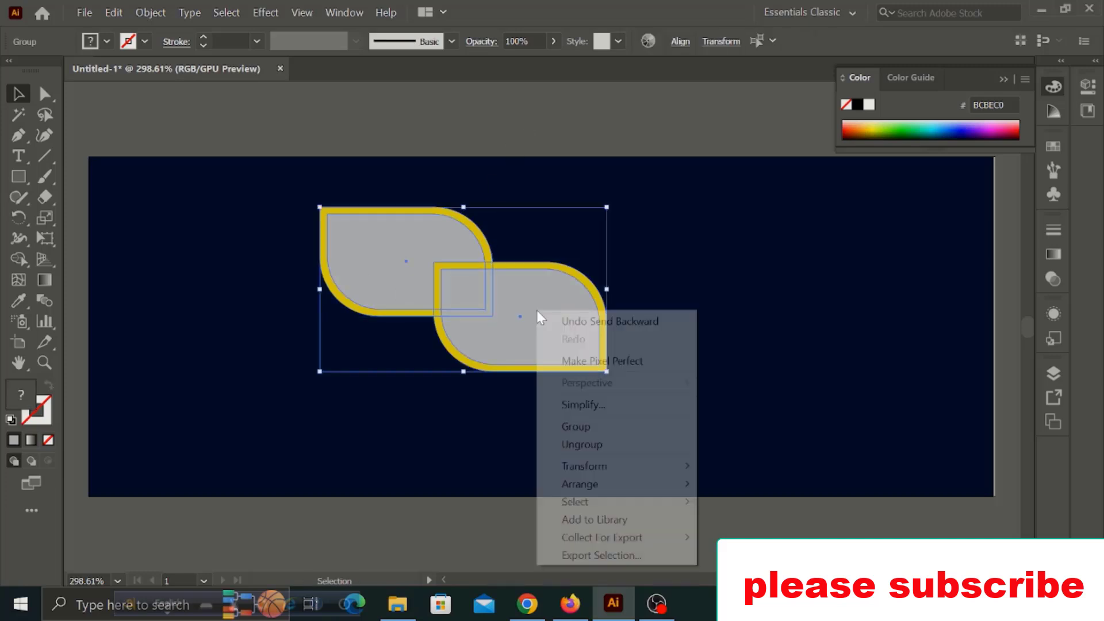
{"action": "key", "text": "Escape"}
- Centre the two frames horizontally on the artboard and draw a rectangle below the left frame
{"action": "mouse_move", "coordinate": [523, 350]}
{"action": "left_mouse_down"}
{"action": "mouse_move", "coordinate": [584, 387]}
{"action": "mouse_move", "coordinate": [592, 373]}
{"action": "left_mouse_up"}
{"action": "left_click", "coordinate": [681, 42]}
{"action": "left_click", "coordinate": [538, 90]}
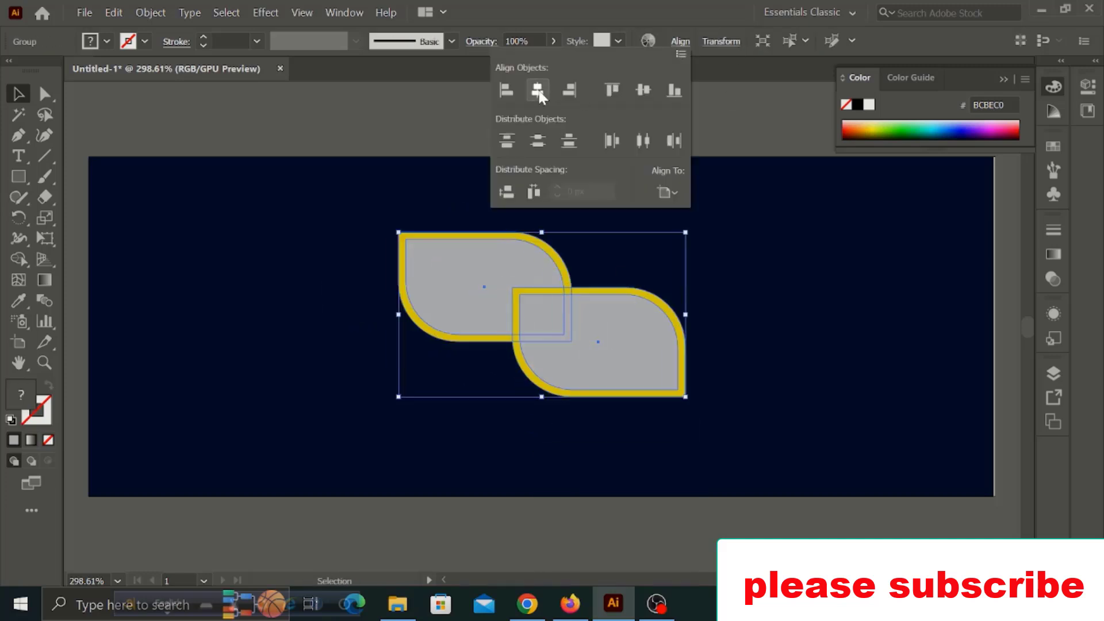
{"action": "left_click", "coordinate": [567, 116]}
{"action": "left_click_drag", "start_coordinate": [579, 327], "coordinate": [577, 341]}
{"action": "left_click", "coordinate": [518, 106]}
{"action": "left_click", "coordinate": [18, 177]}
{"action": "mouse_move", "coordinate": [373, 358]}
{"action": "left_mouse_down"}
{"action": "mouse_move", "coordinate": [453, 437]}
{"action": "mouse_move", "coordinate": [496, 444]}
{"action": "left_mouse_up"}
- Round two opposite corners of the new yellow rectangle into a leaf shape
{"action": "left_click", "coordinate": [488, 366]}
{"action": "left_click", "coordinate": [381, 436], "text": "shift"}
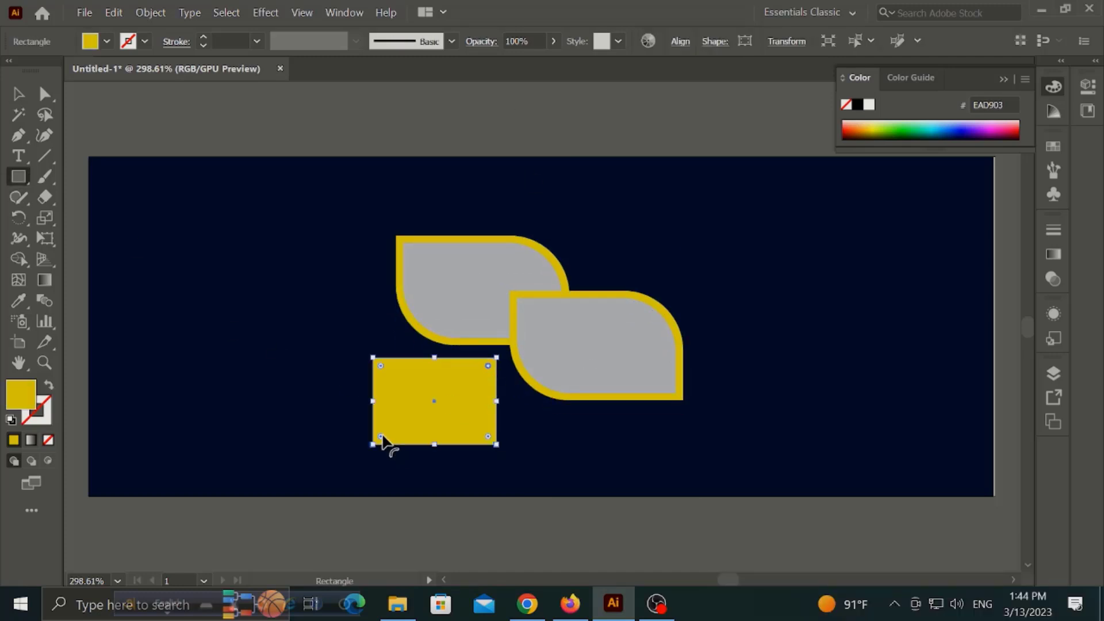
{"action": "left_click_drag", "start_coordinate": [381, 437], "coordinate": [423, 409]}
{"action": "left_click", "coordinate": [422, 409]}
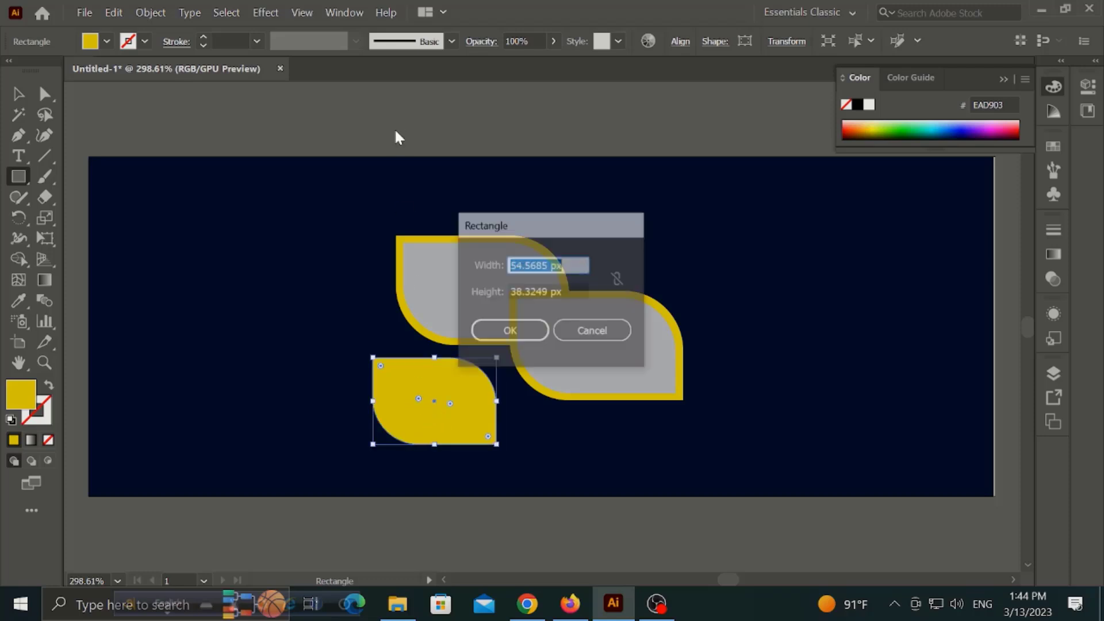
{"action": "key", "text": "Escape"}
- Scale the yellow leaf down and position it beneath the left frame
{"action": "left_click", "coordinate": [18, 93]}
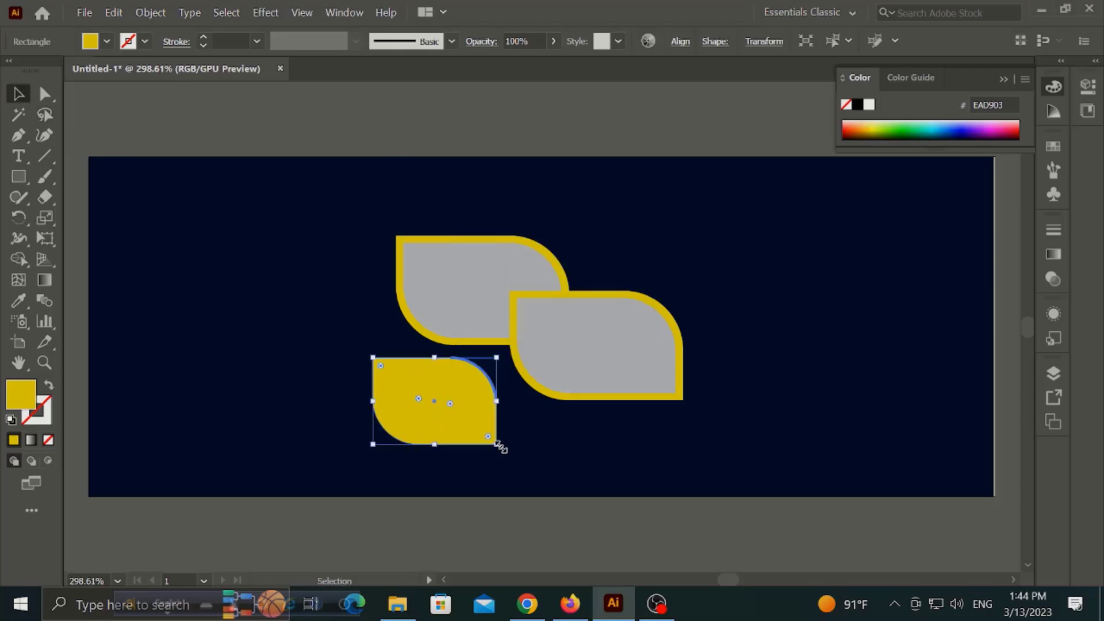
{"action": "left_click_drag", "start_coordinate": [499, 445], "coordinate": [494, 443]}
{"action": "left_click_drag", "start_coordinate": [456, 406], "coordinate": [475, 401]}
{"action": "left_click", "coordinate": [482, 133]}
{"action": "left_click", "coordinate": [470, 408]}
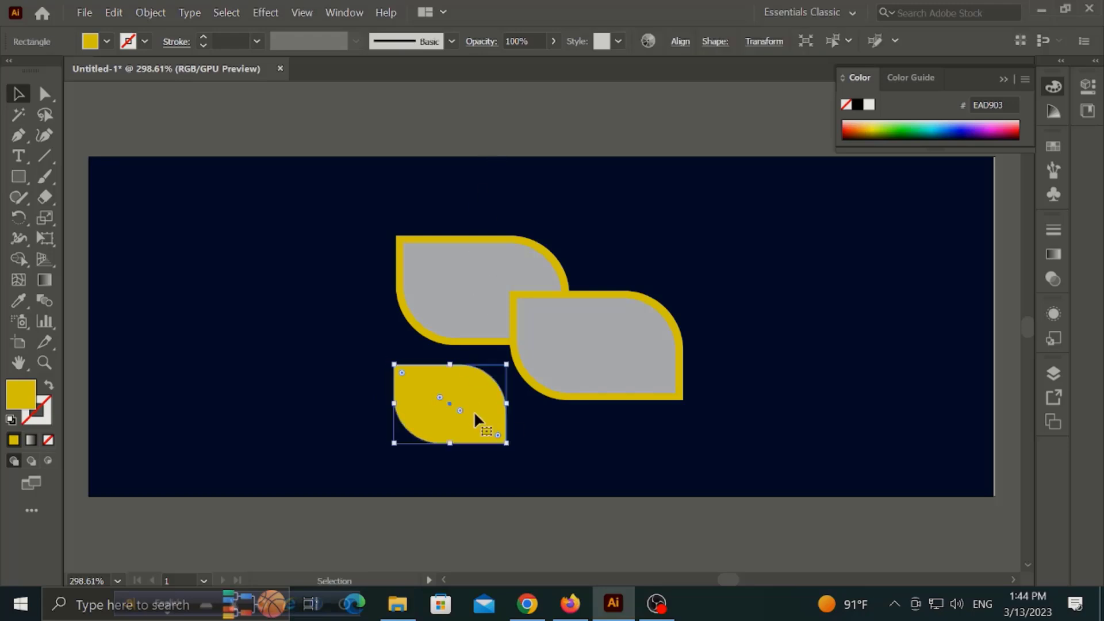
{"action": "left_click_drag", "start_coordinate": [502, 440], "coordinate": [503, 442]}
{"action": "left_click", "coordinate": [442, 400], "text": "shift"}
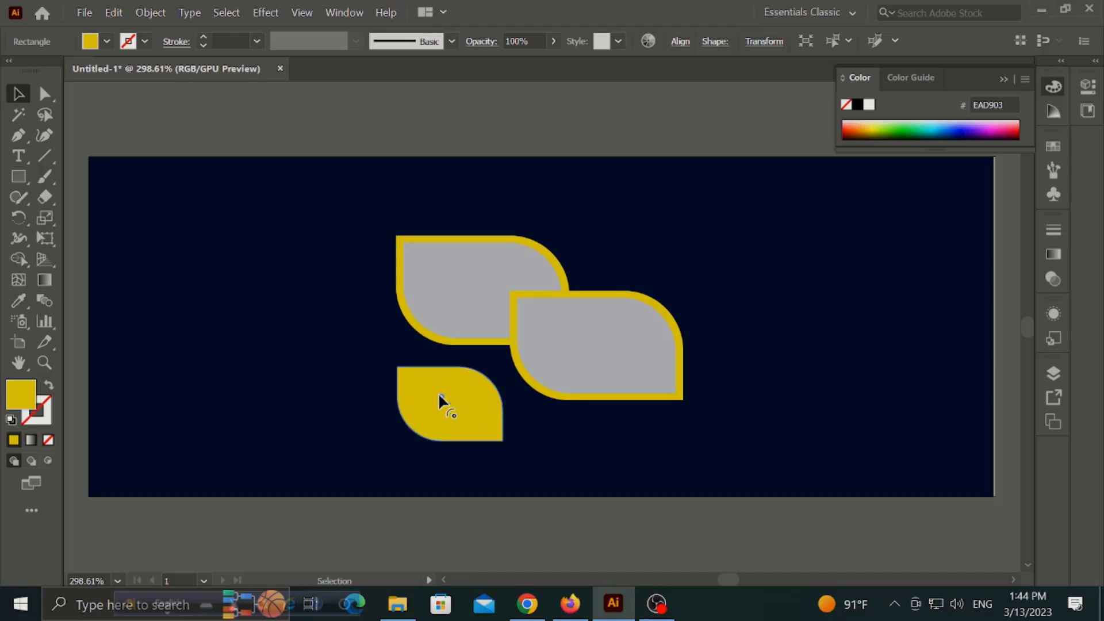
{"action": "left_click", "coordinate": [433, 396]}
{"action": "left_click", "coordinate": [446, 356]}
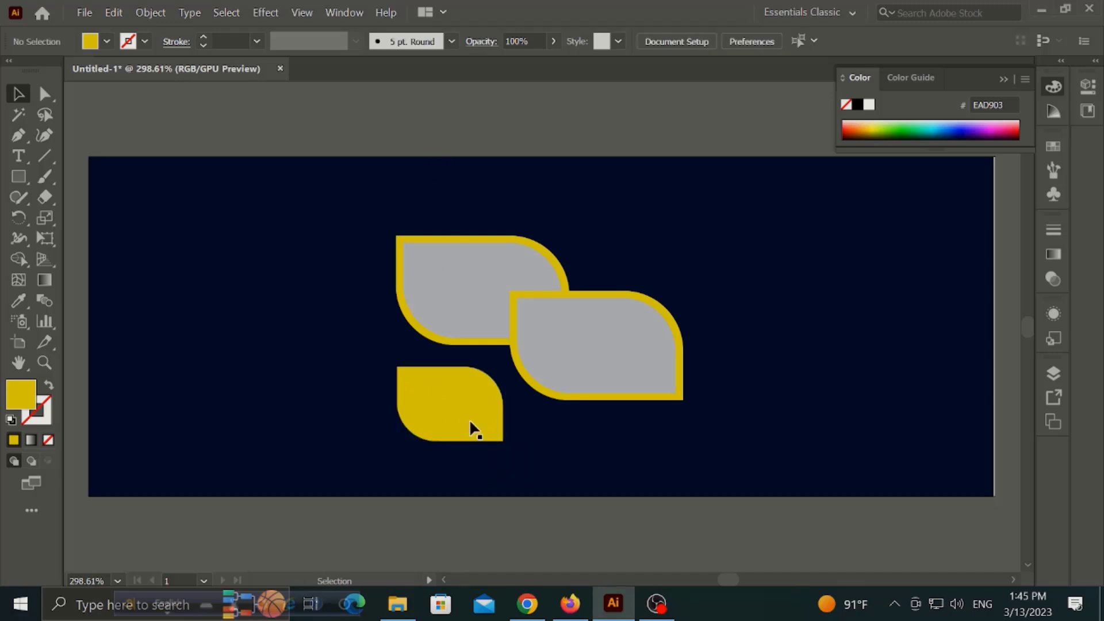
{"action": "left_click", "coordinate": [453, 399]}
{"action": "left_click_drag", "start_coordinate": [453, 399], "coordinate": [454, 396]}
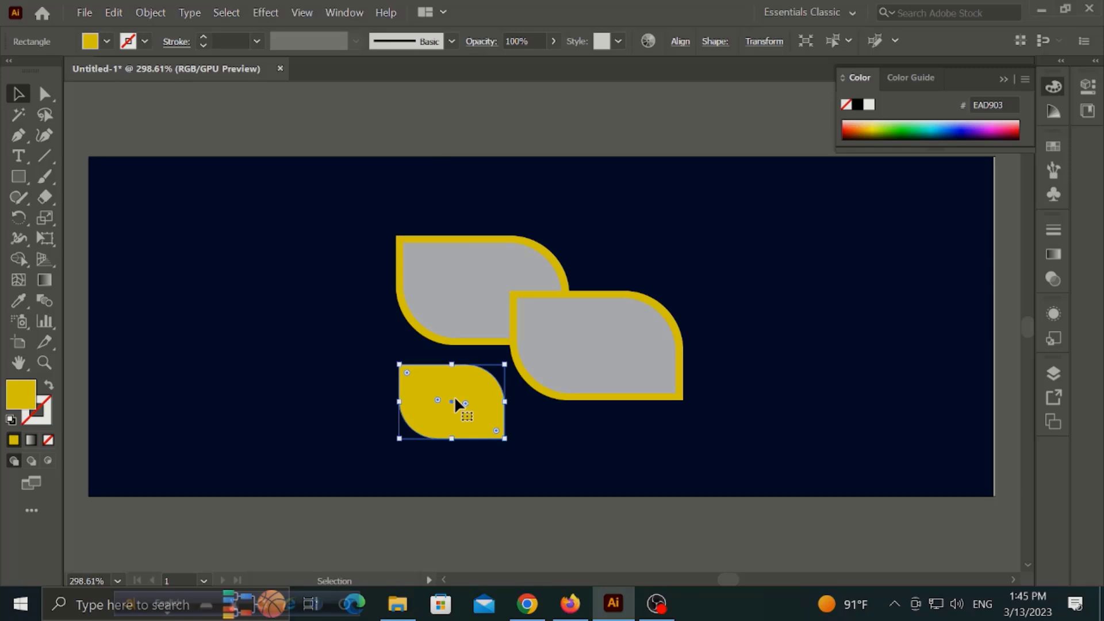
{"action": "left_click", "coordinate": [422, 122]}
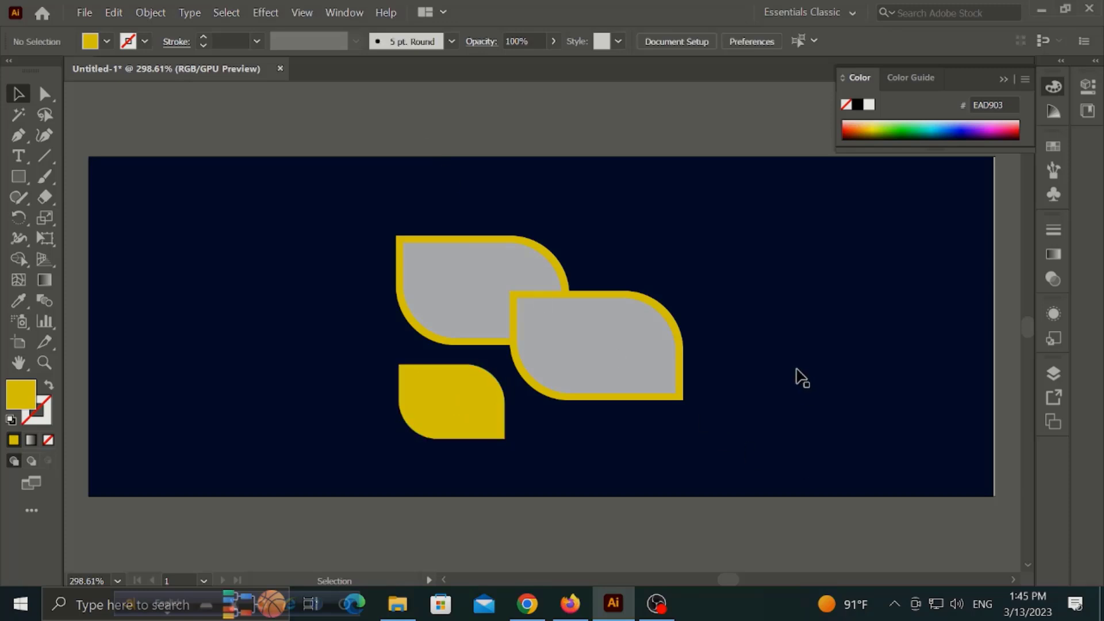
- Start a text object at the banner's upper left
{"action": "scroll", "coordinate": [802, 377], "scroll_direction": "down", "scroll_amount": 1}
{"action": "left_click", "coordinate": [18, 156]}
{"action": "left_click", "coordinate": [140, 246]}
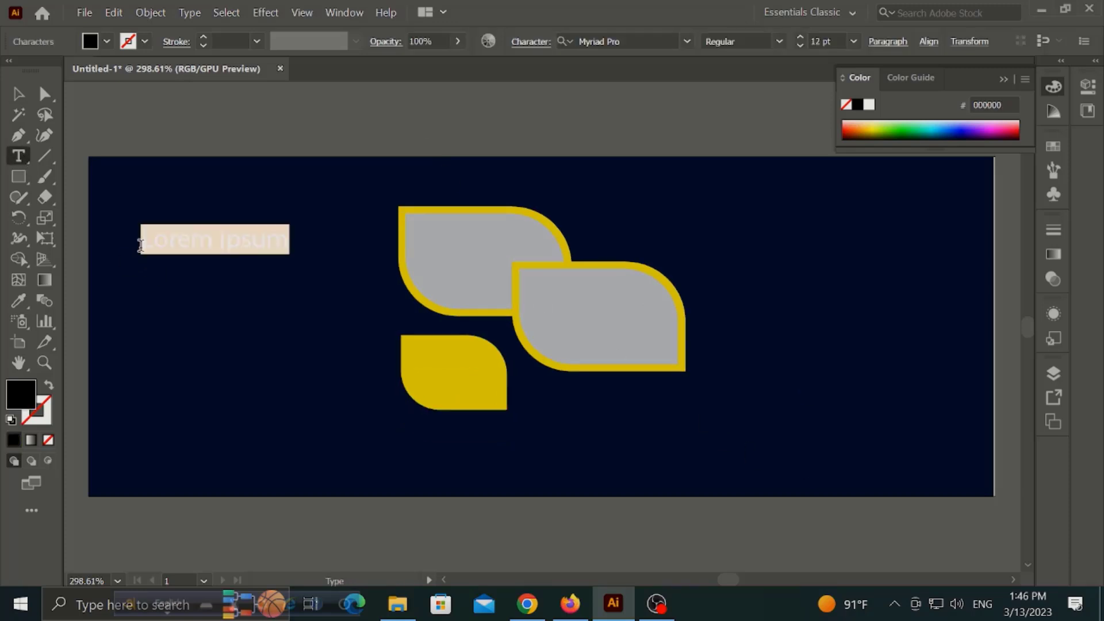
- Make SEASON yellow Franklin Gothic Heavy at 25 pt and move the heading lower
{"action": "key", "text": "BackSpace"}
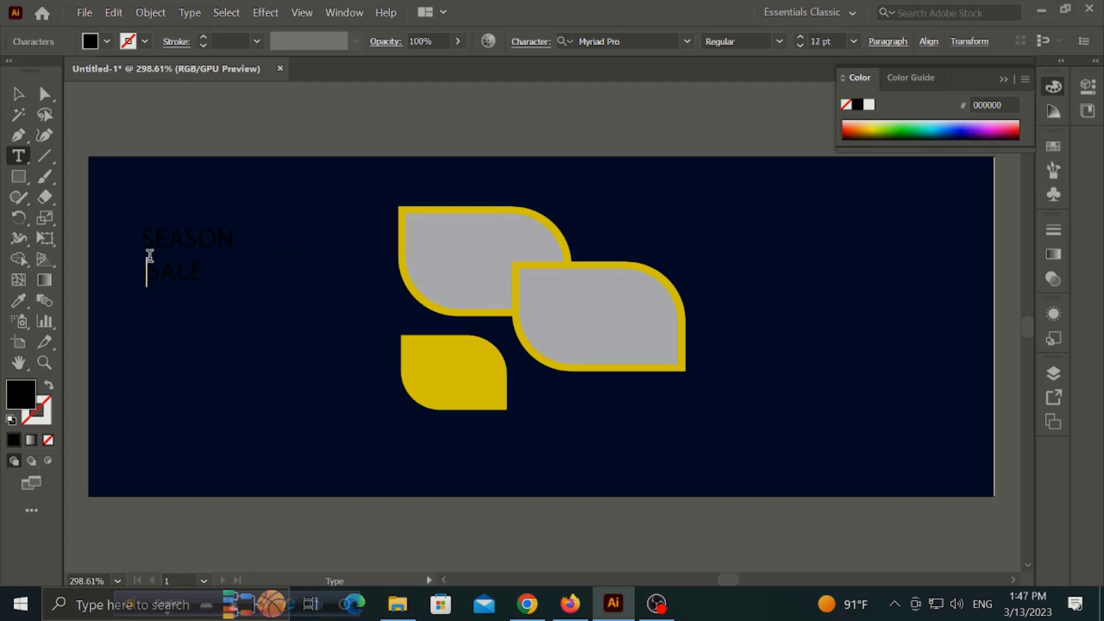
{"action": "double_click", "coordinate": [233, 238]}
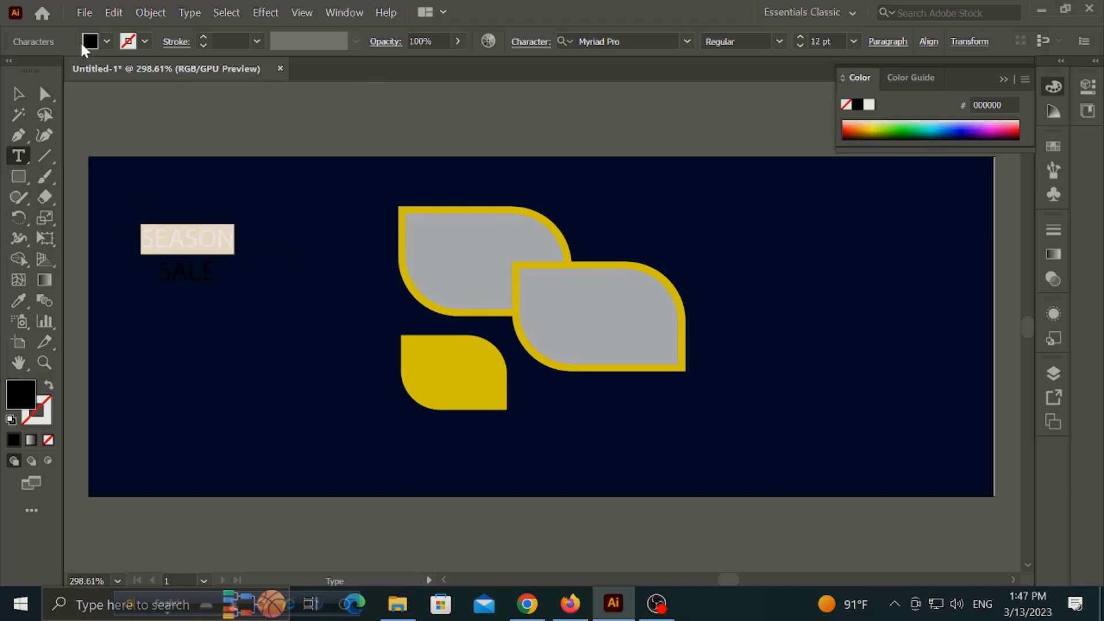
{"action": "left_click", "coordinate": [84, 43]}
{"action": "left_click", "coordinate": [65, 74]}
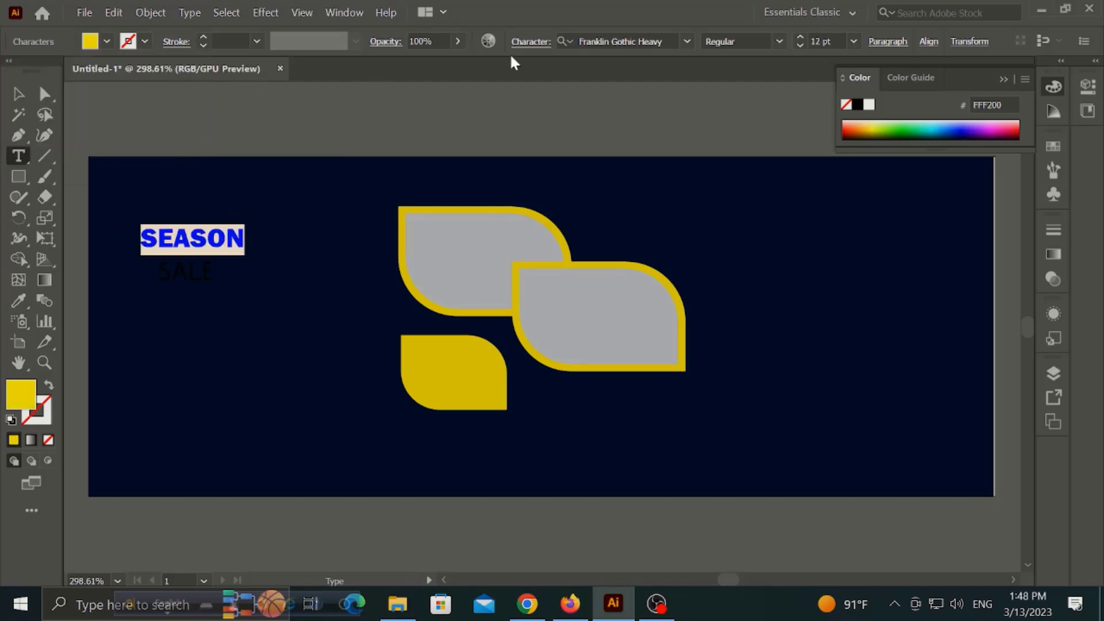
{"action": "left_click", "coordinate": [530, 41]}
{"action": "left_click", "coordinate": [382, 117]}
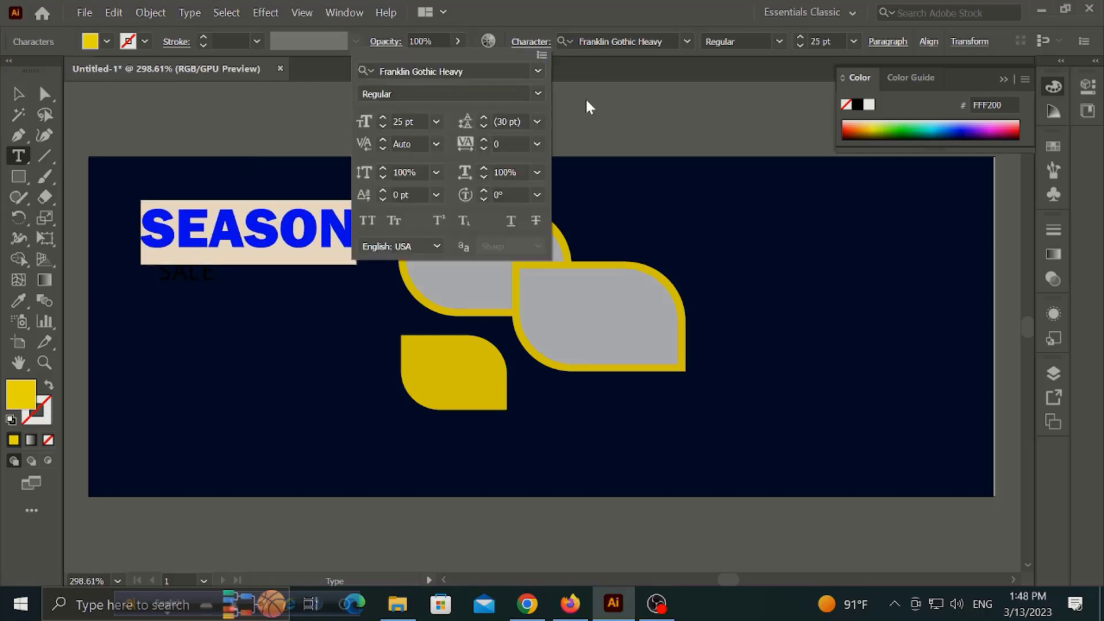
{"action": "key", "text": "Escape"}
{"action": "left_click_drag", "start_coordinate": [225, 230], "coordinate": [218, 294]}
- Add a 'SALE' text line below SEASON and colour it white
{"action": "key", "text": "t"}
{"action": "left_click", "coordinate": [162, 361]}
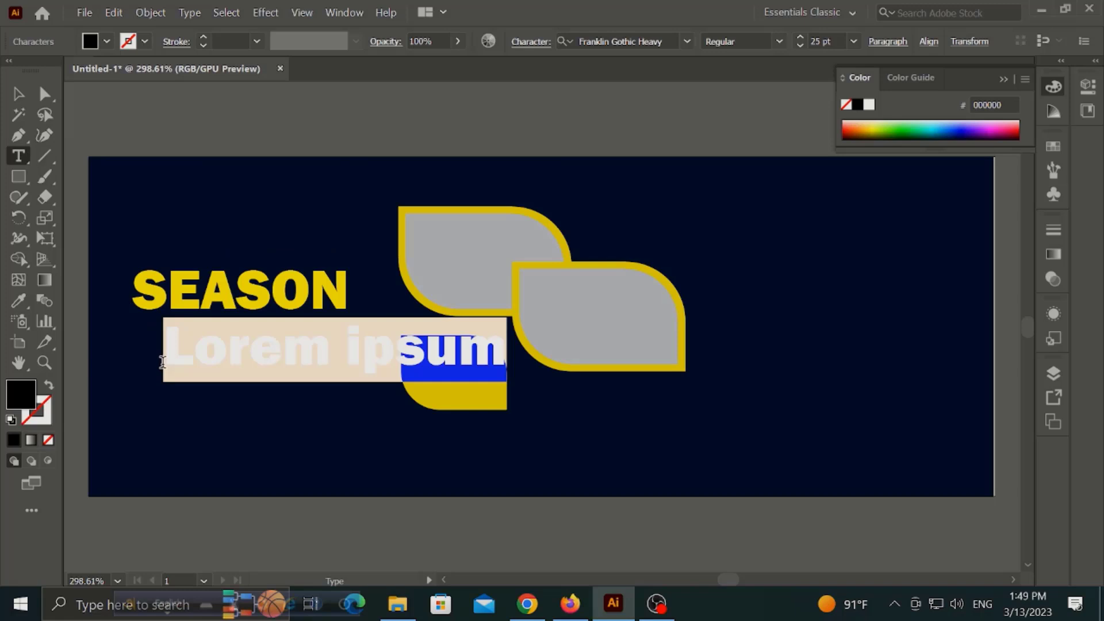
{"action": "type", "text": "SA"}
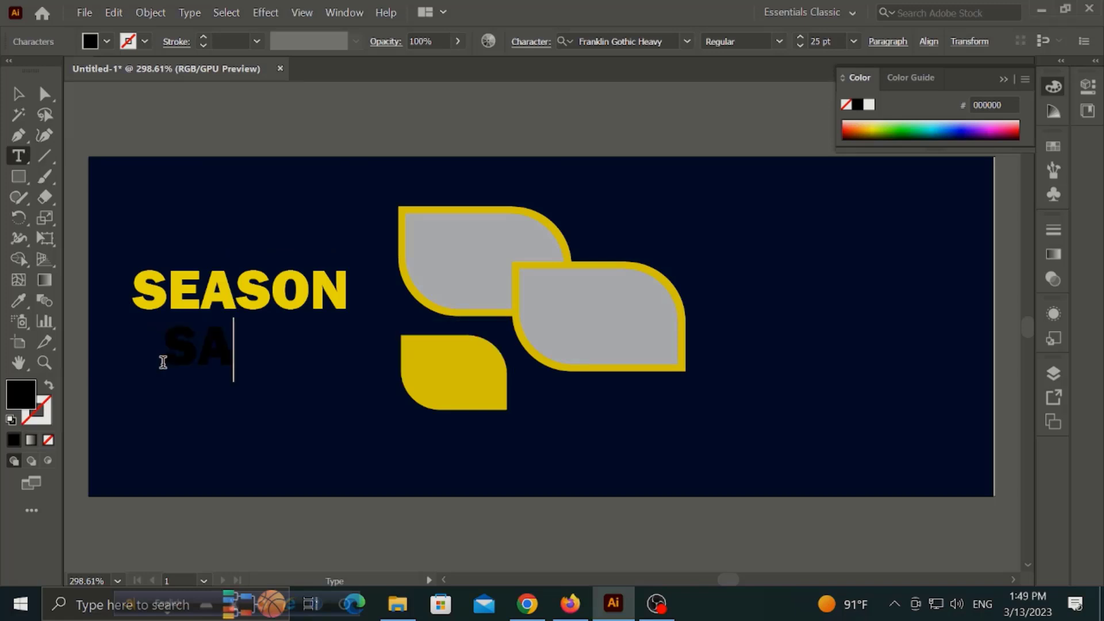
{"action": "type", "text": "LE"}
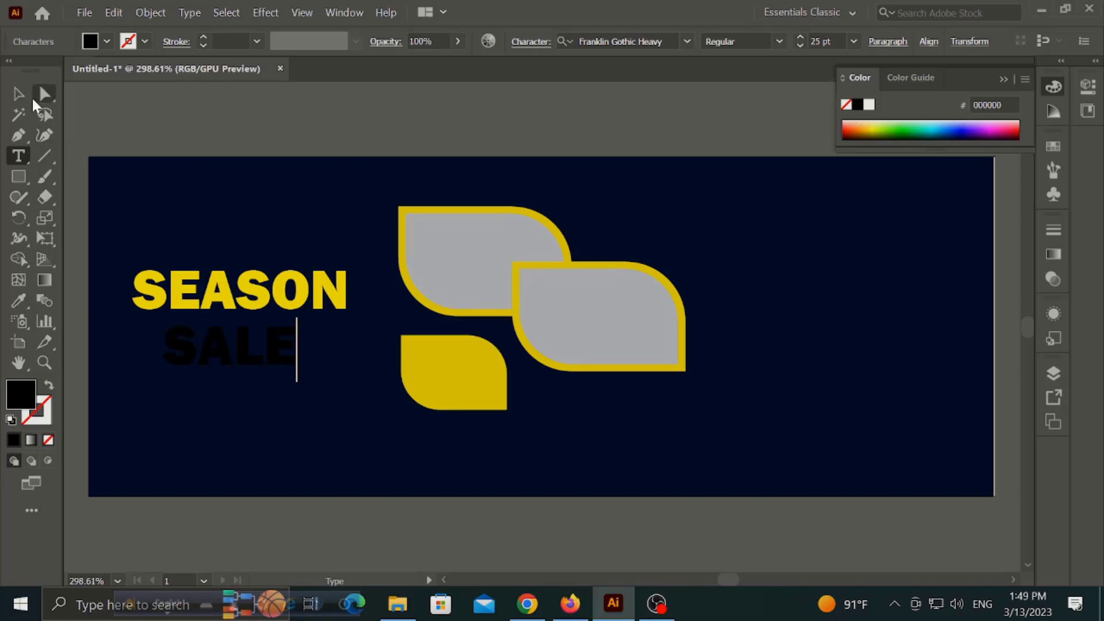
{"action": "left_click_drag", "start_coordinate": [297, 351], "coordinate": [162, 350]}
{"action": "left_click", "coordinate": [90, 40]}
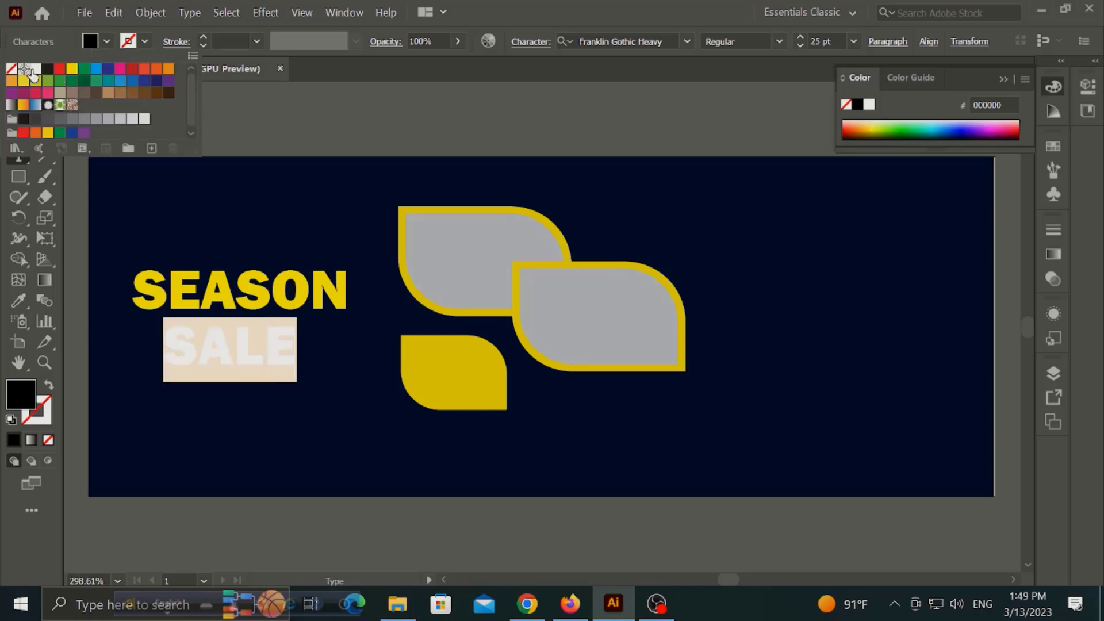
{"action": "left_click", "coordinate": [29, 69]}
- Set SALE in Poppins Bold and nudge it slightly right
{"action": "left_click", "coordinate": [540, 44]}
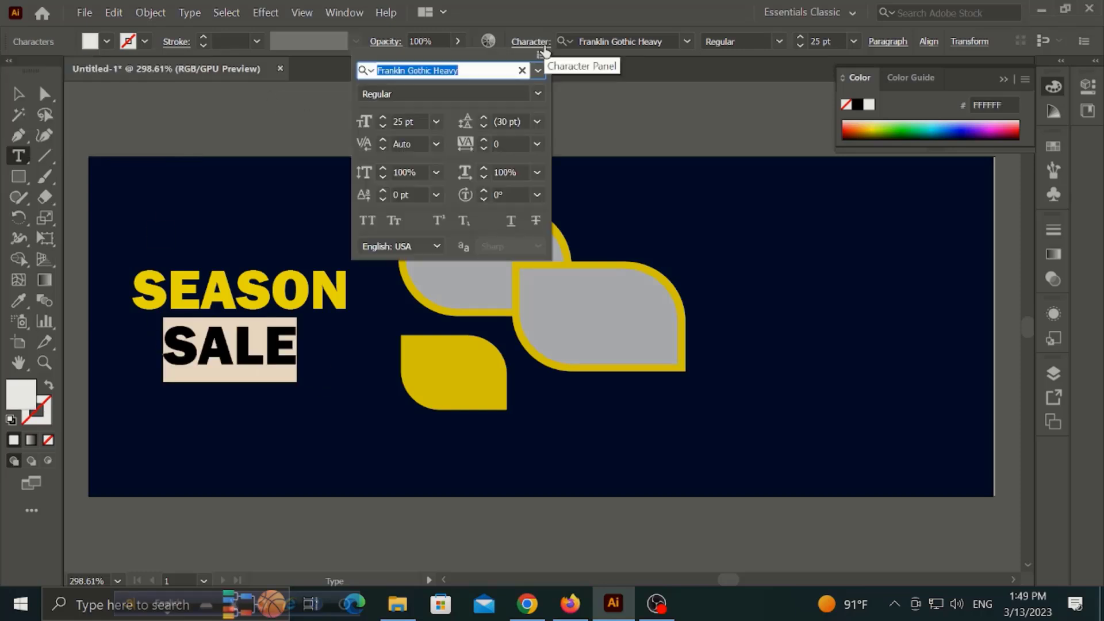
{"action": "left_click", "coordinate": [537, 70]}
{"action": "type", "text": "poppi"}
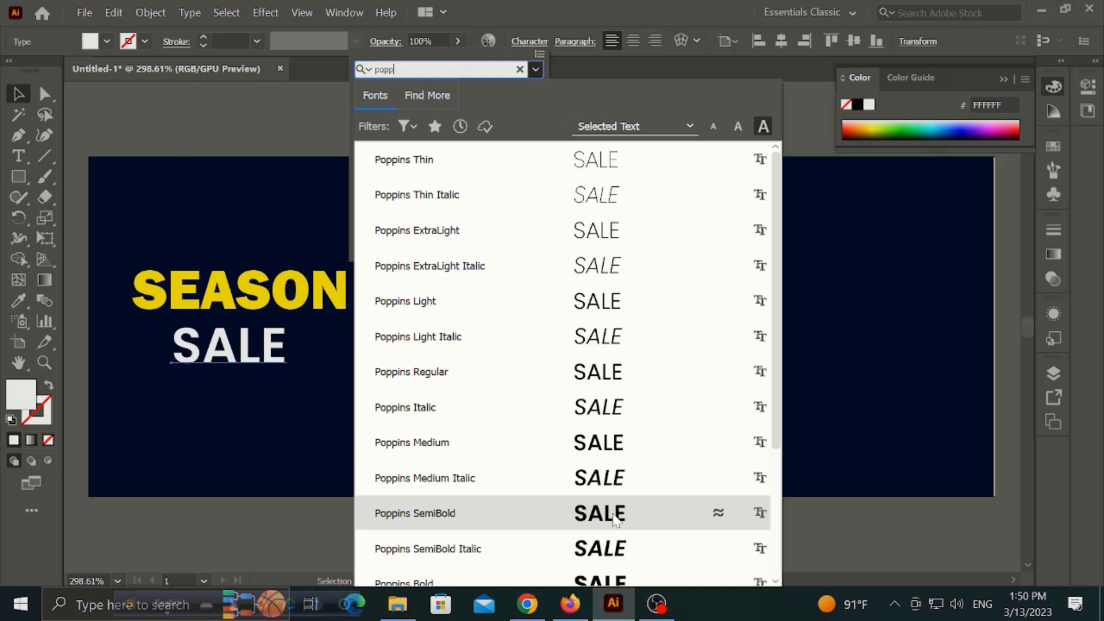
{"action": "left_click", "coordinate": [612, 578]}
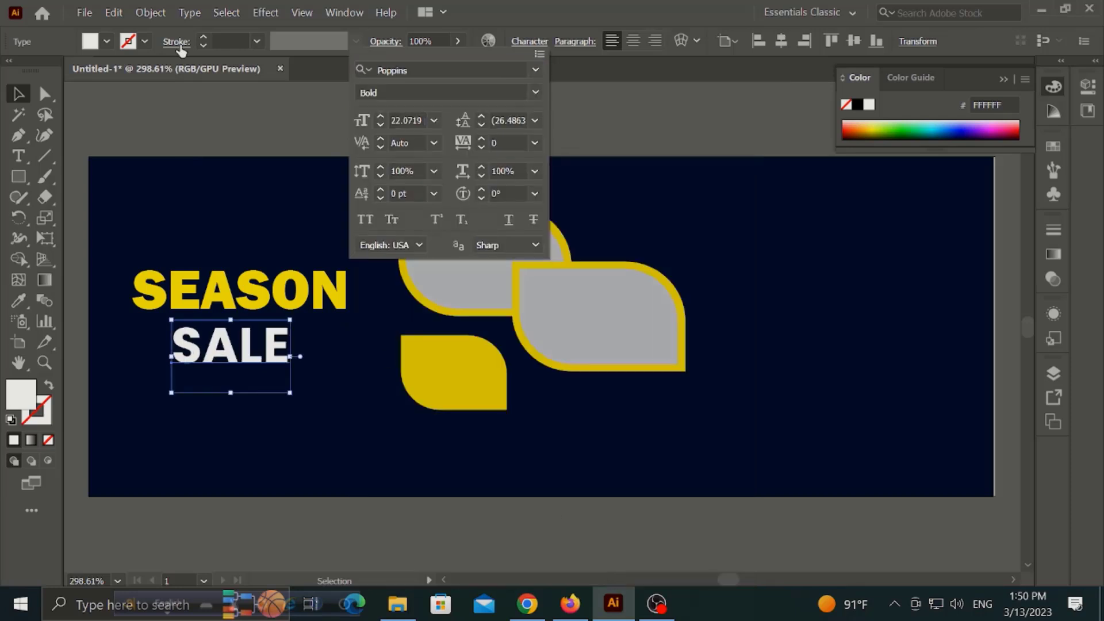
{"action": "left_click", "coordinate": [234, 122]}
{"action": "key", "text": "Right"}
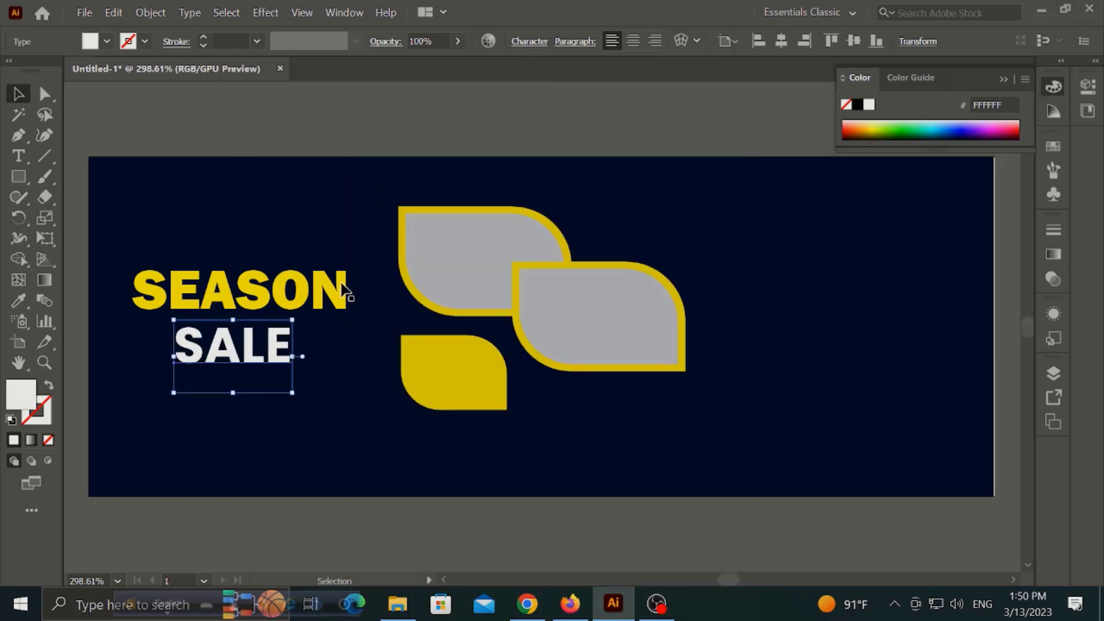
{"action": "left_click", "coordinate": [339, 287]}
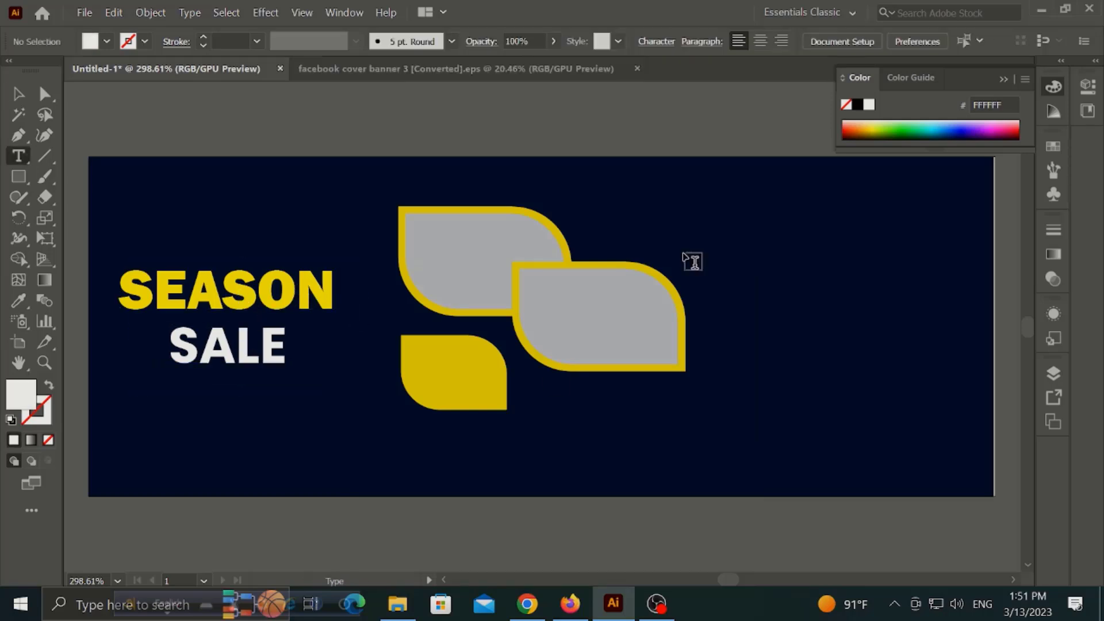
- Type a two-line '50% OFF' label and shrink it onto the small yellow leaf
{"action": "left_click", "coordinate": [702, 224]}
{"action": "type", "text": "50"}
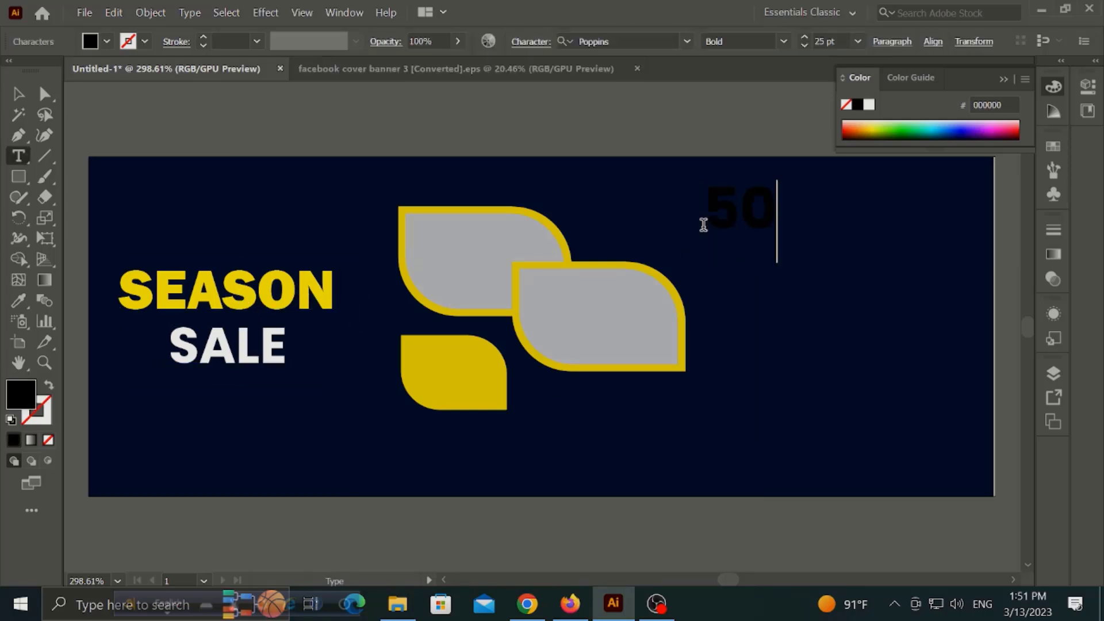
{"action": "type", "text": "%"}
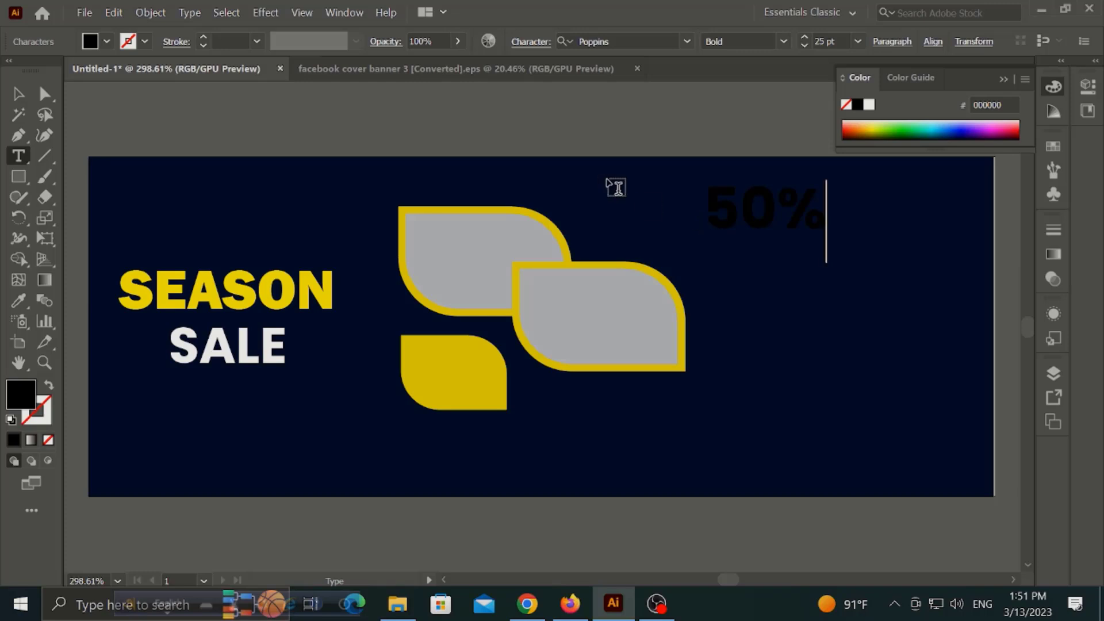
{"action": "key", "text": "Return"}
{"action": "type", "text": "OFF"}
{"action": "left_click", "coordinate": [18, 95]}
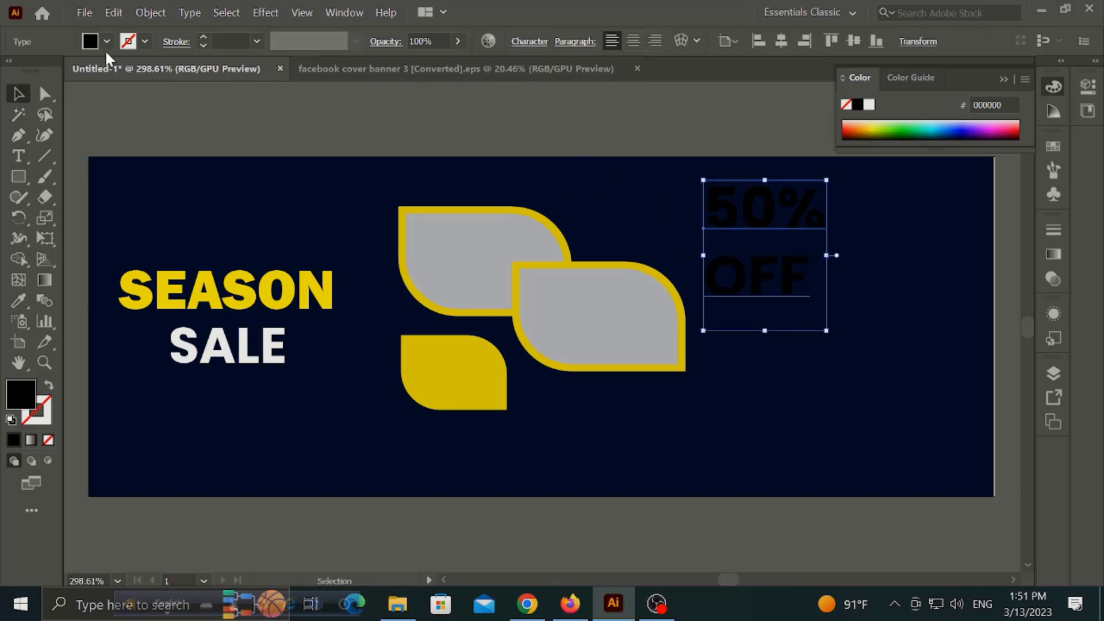
{"action": "key", "text": "i"}
{"action": "left_click", "coordinate": [207, 345]}
{"action": "key", "text": "v"}
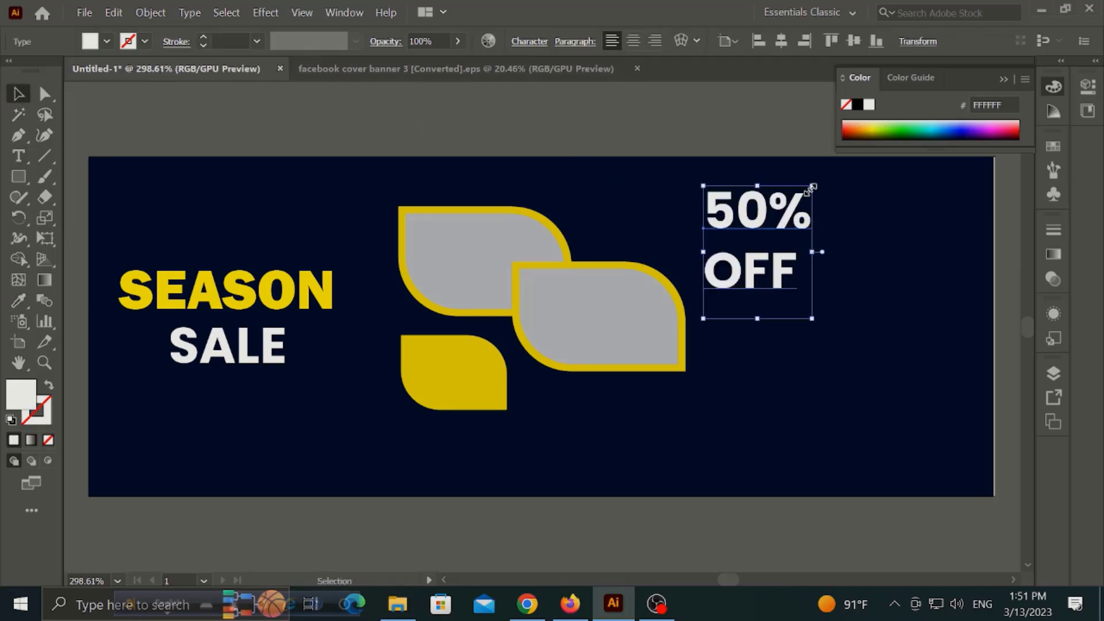
{"action": "mouse_move", "coordinate": [795, 253]}
{"action": "left_mouse_down"}
{"action": "mouse_move", "coordinate": [458, 354]}
{"action": "mouse_move", "coordinate": [483, 381]}
{"action": "left_mouse_up"}
- Set the 50% OFF label fill to black and adjust its character settings
{"action": "left_click", "coordinate": [107, 41]}
{"action": "double_click", "coordinate": [20, 394]}
{"action": "left_click", "coordinate": [429, 216]}
{"action": "left_click", "coordinate": [487, 368]}
{"action": "left_click", "coordinate": [529, 41]}
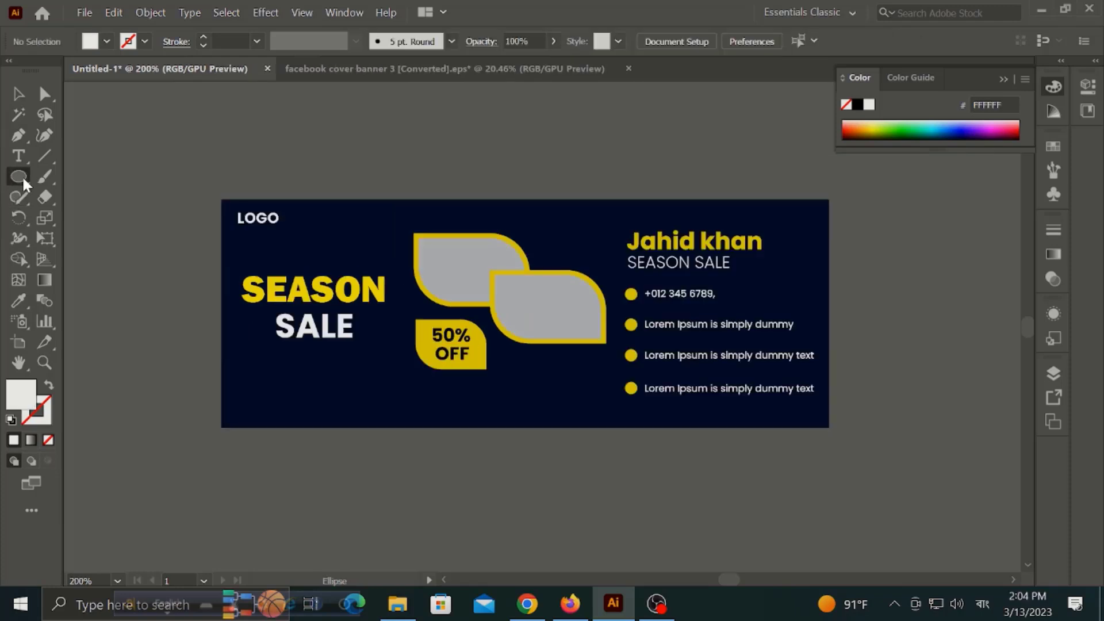
{"action": "left_click_drag", "start_coordinate": [22, 175], "coordinate": [50, 216]}
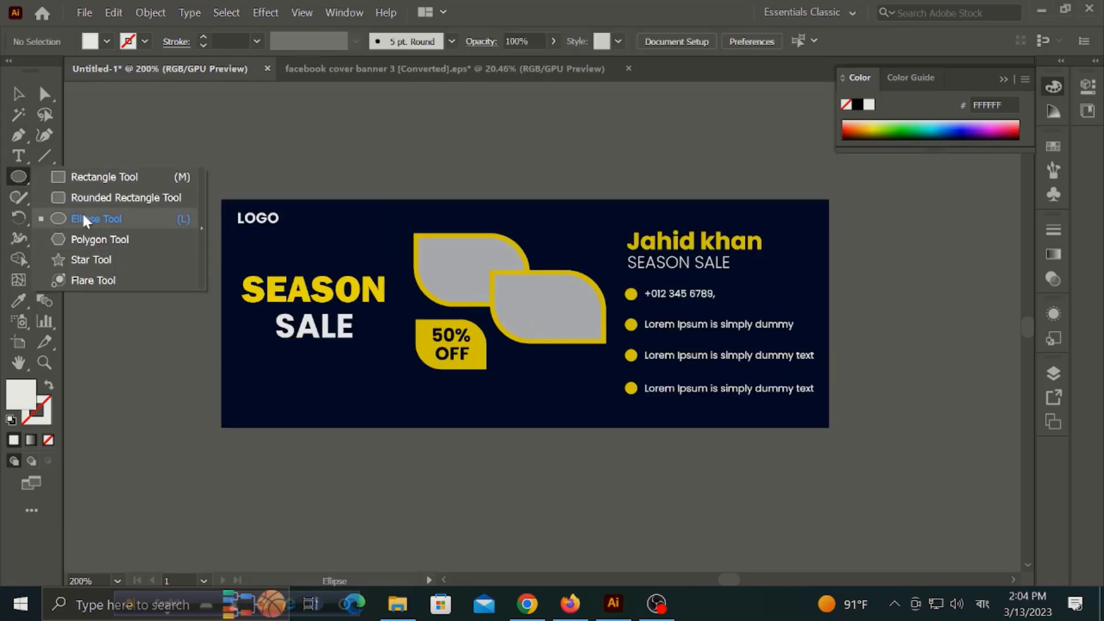
- Draw a small three-sided triangle in the lower left of the banner
{"action": "left_click", "coordinate": [85, 238]}
{"action": "left_click_drag", "start_coordinate": [272, 376], "coordinate": [287, 393]}
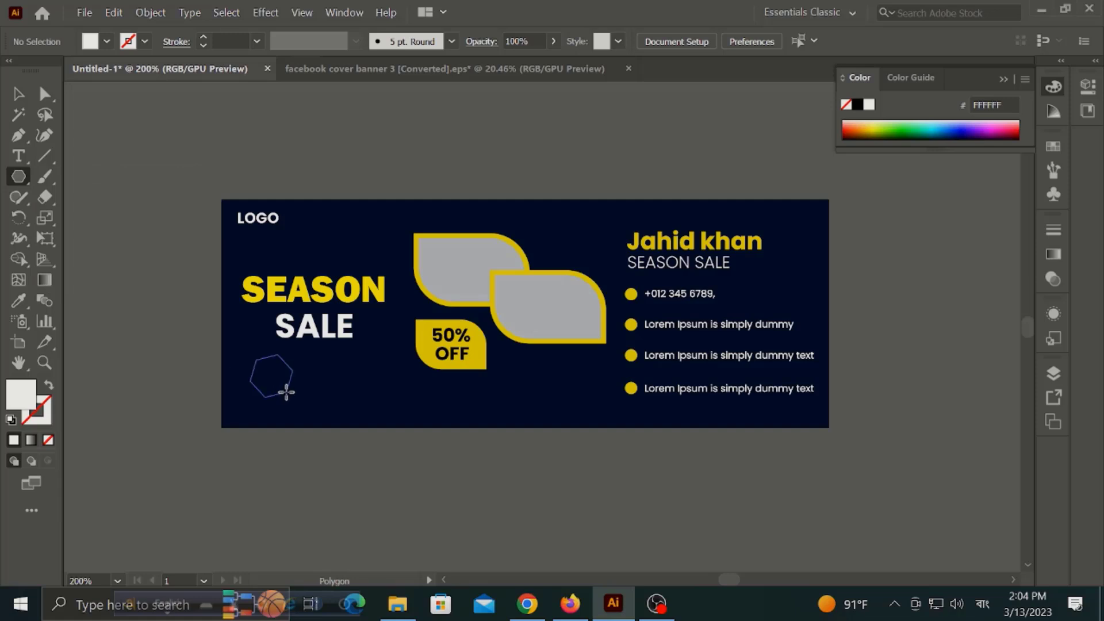
{"action": "key", "text": "Down"}
{"action": "key", "text": "Down"}
{"action": "key", "text": "Down"}
{"action": "key", "text": "Down"}
{"action": "left_click_drag", "start_coordinate": [287, 393], "coordinate": [276, 378]}
{"action": "left_click_drag", "start_coordinate": [276, 378], "coordinate": [275, 378]}
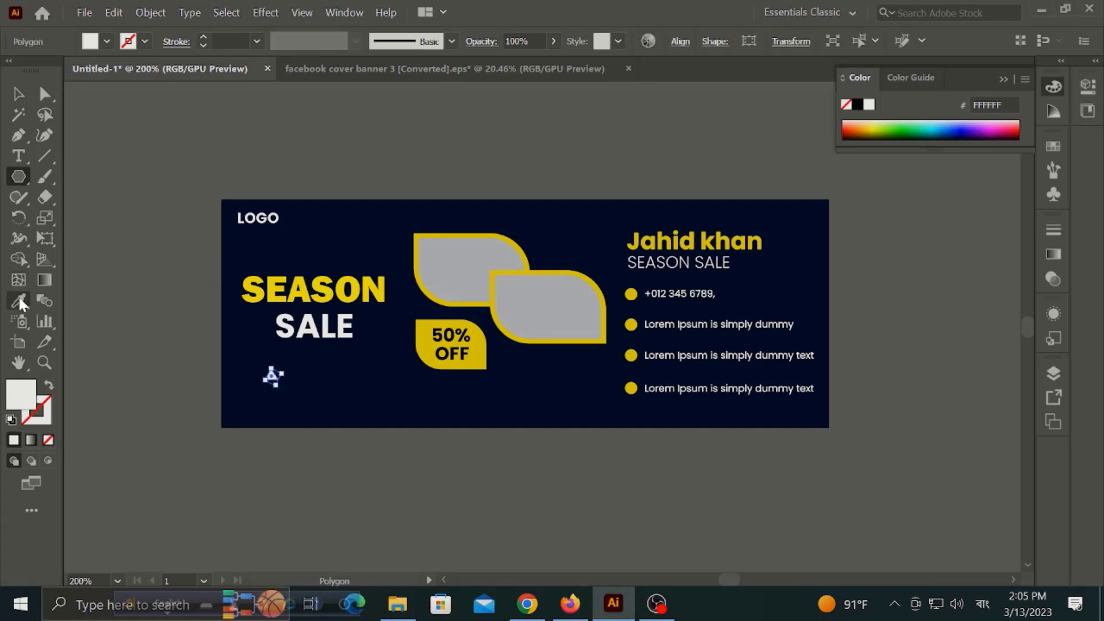
- Give the triangle a white 0.5 pt outline with no fill and reposition it
{"action": "left_click", "coordinate": [44, 416]}
{"action": "left_click", "coordinate": [49, 385]}
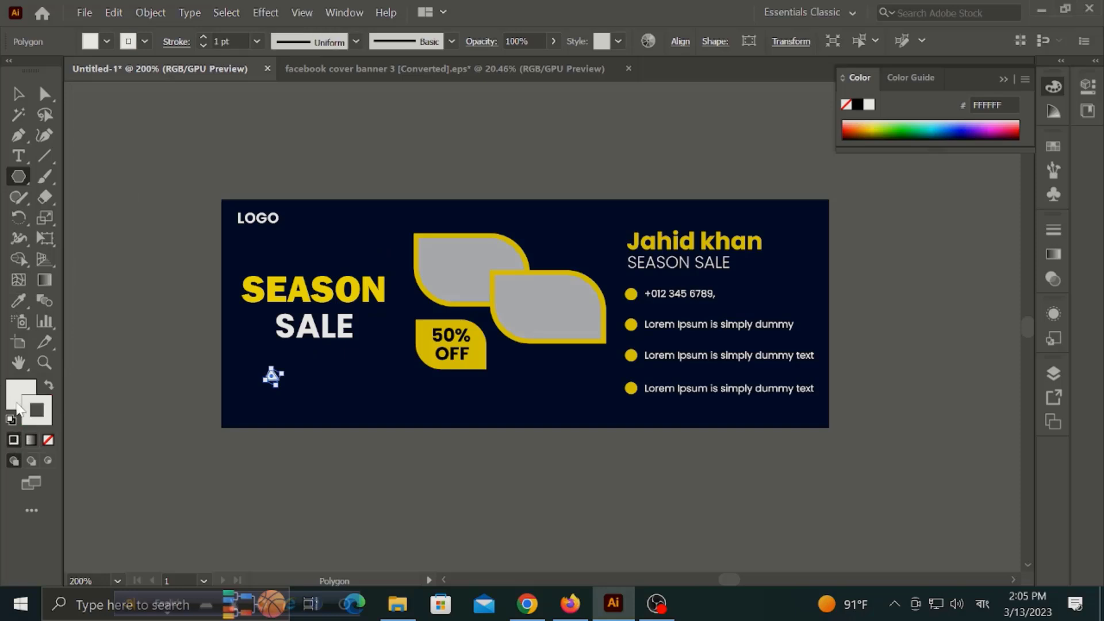
{"action": "left_click", "coordinate": [201, 45]}
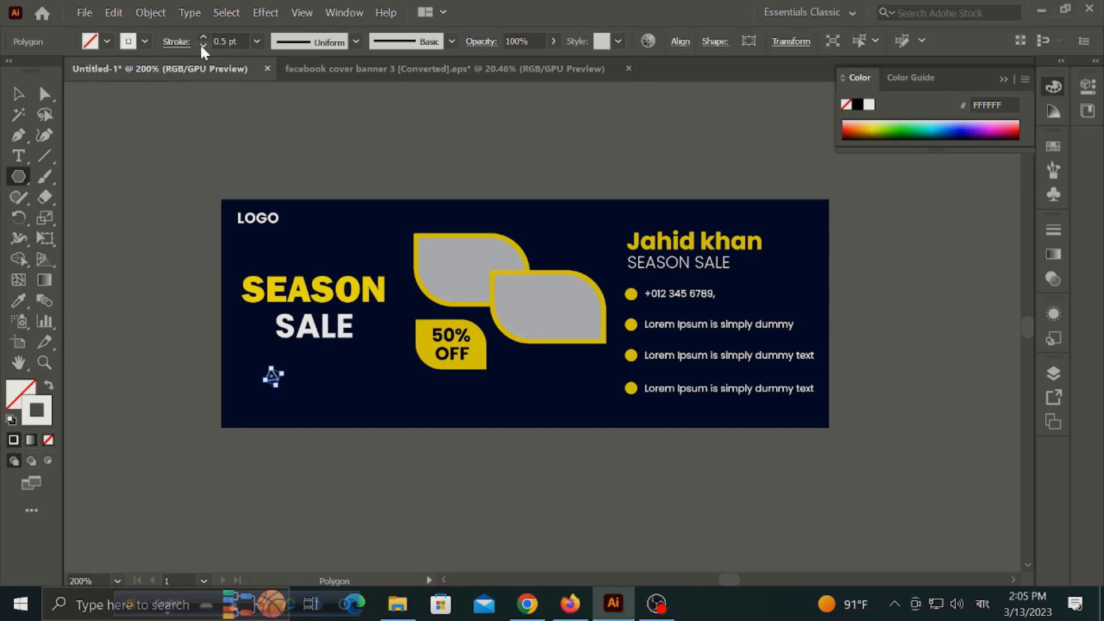
{"action": "left_click", "coordinate": [16, 95]}
{"action": "left_click", "coordinate": [140, 120]}
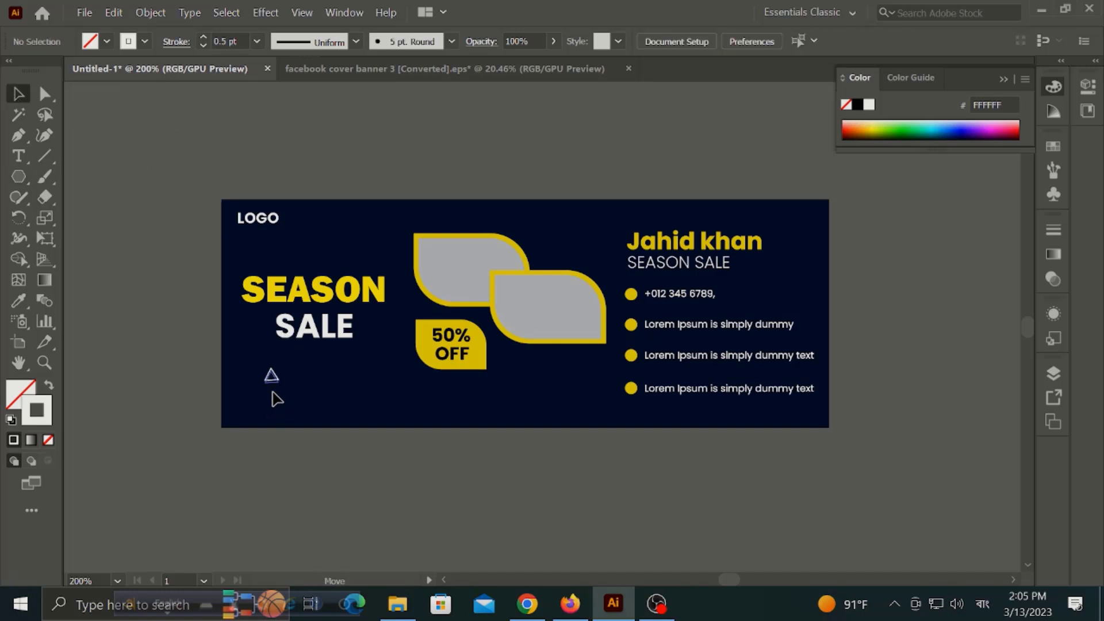
{"action": "mouse_move", "coordinate": [273, 393]}
{"action": "left_mouse_down"}
{"action": "mouse_move", "coordinate": [275, 410]}
{"action": "mouse_move", "coordinate": [583, 227]}
{"action": "left_mouse_up"}
- Position the pink photo over the right grey leaf and send it behind the leaf
{"action": "left_click", "coordinate": [402, 154]}
{"action": "left_click", "coordinate": [271, 406]}
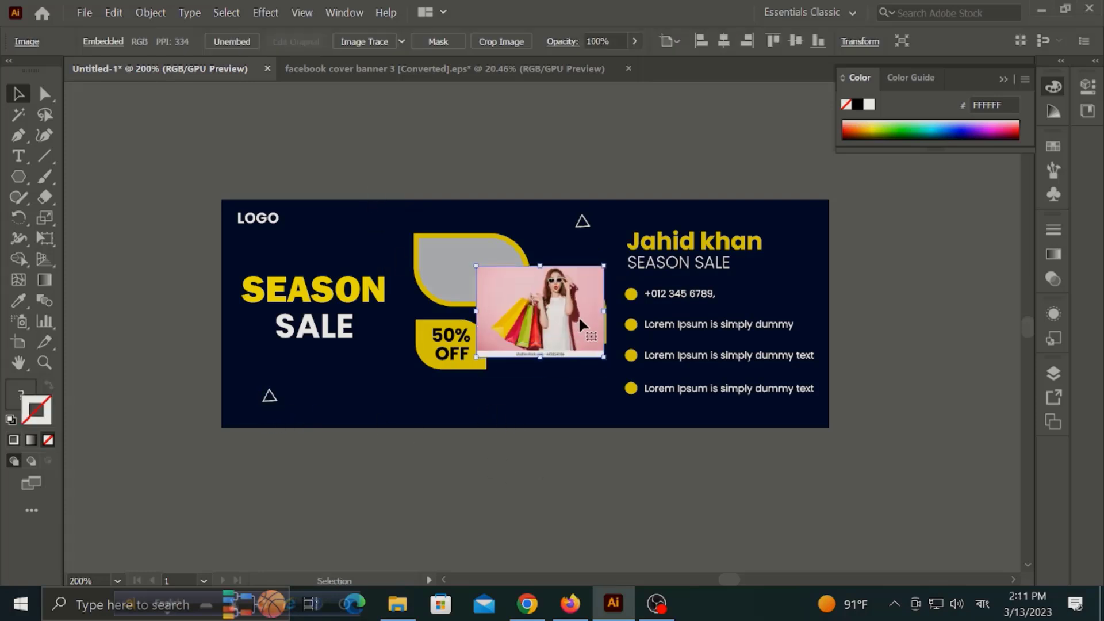
{"action": "left_click_drag", "start_coordinate": [578, 315], "coordinate": [587, 315]}
{"action": "right_click", "coordinate": [568, 304]}
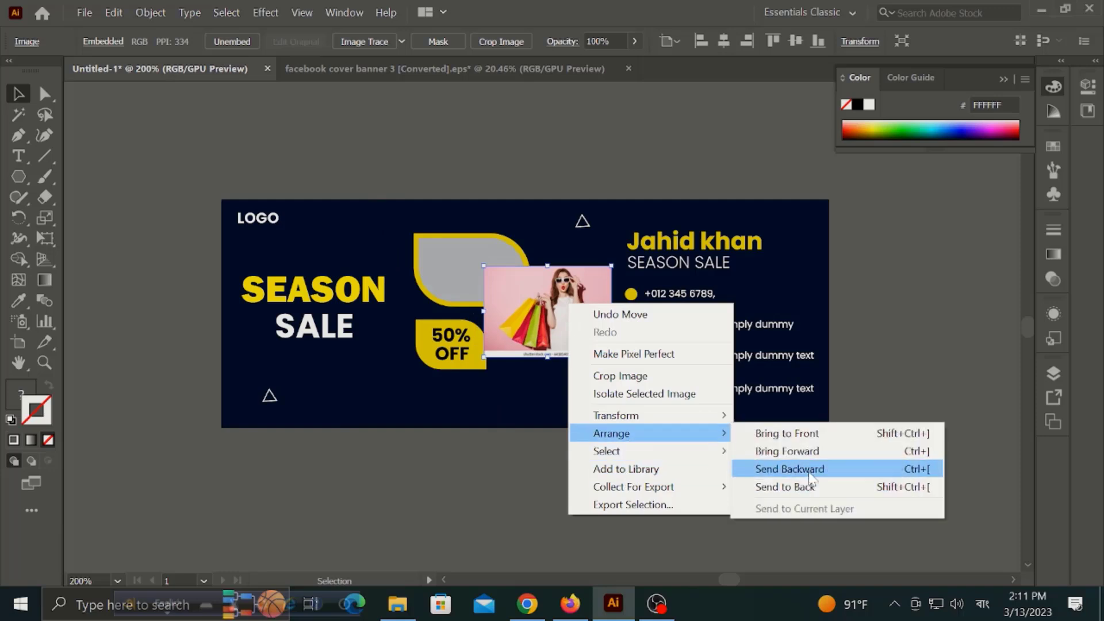
{"action": "right_click", "coordinate": [555, 311]}
{"action": "mouse_move", "coordinate": [612, 433]}
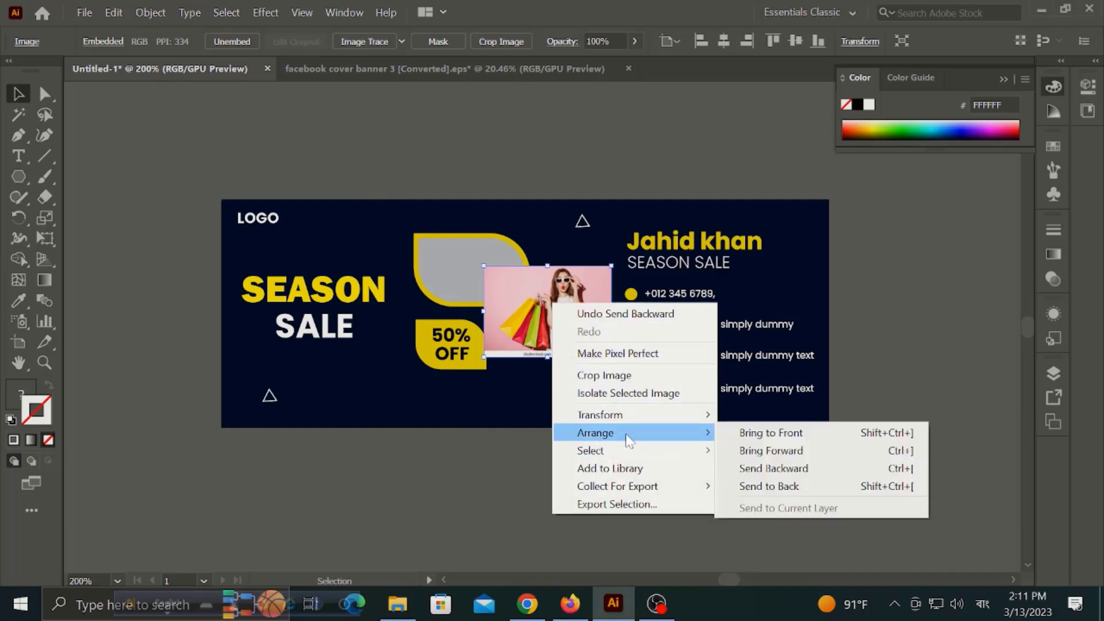
{"action": "left_click", "coordinate": [748, 471]}
- Shrink the pink photo to fit the right leaf, nudge it down, and clip it inside
{"action": "key", "text": "ctrl+bracketright"}
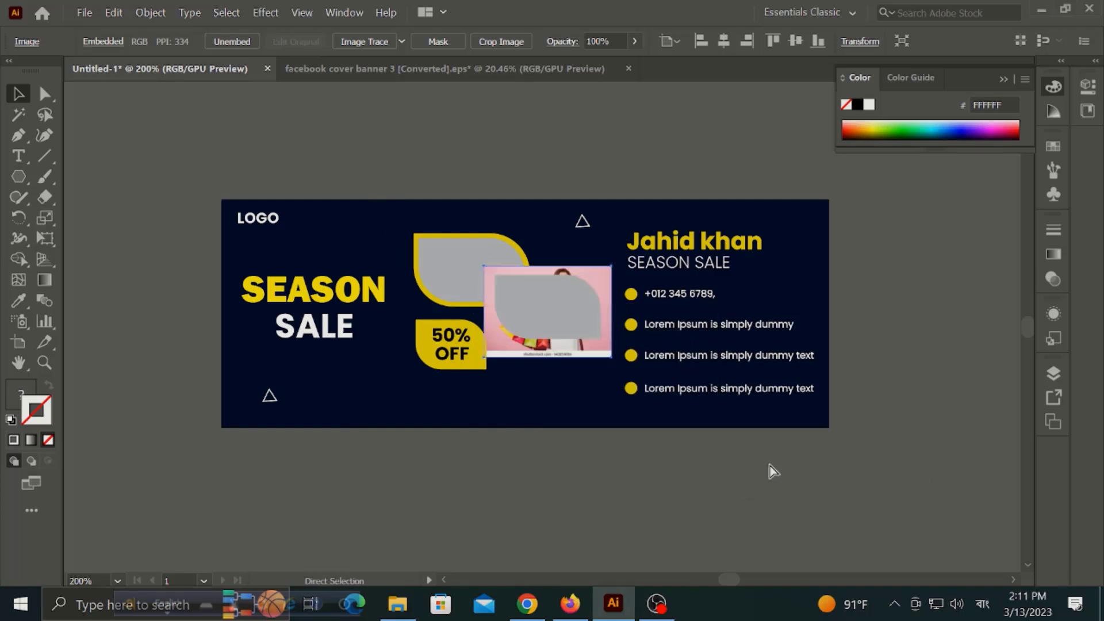
{"action": "key", "text": "v"}
{"action": "left_click_drag", "start_coordinate": [548, 263], "coordinate": [548, 269]}
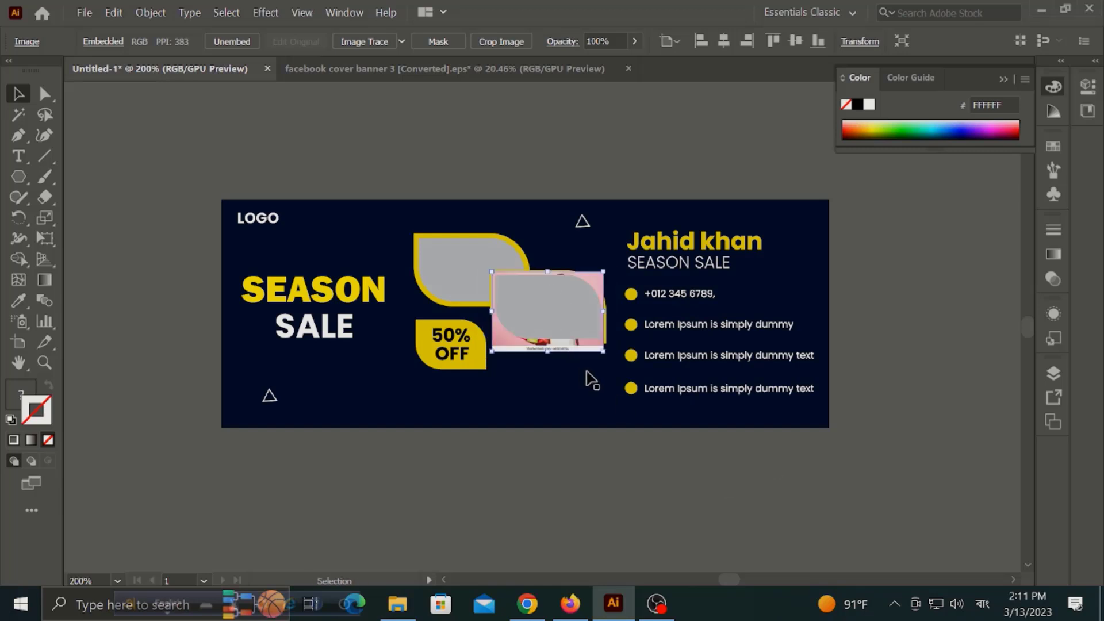
{"action": "key", "text": "Down"}
{"action": "left_click", "coordinate": [553, 297], "text": "shift"}
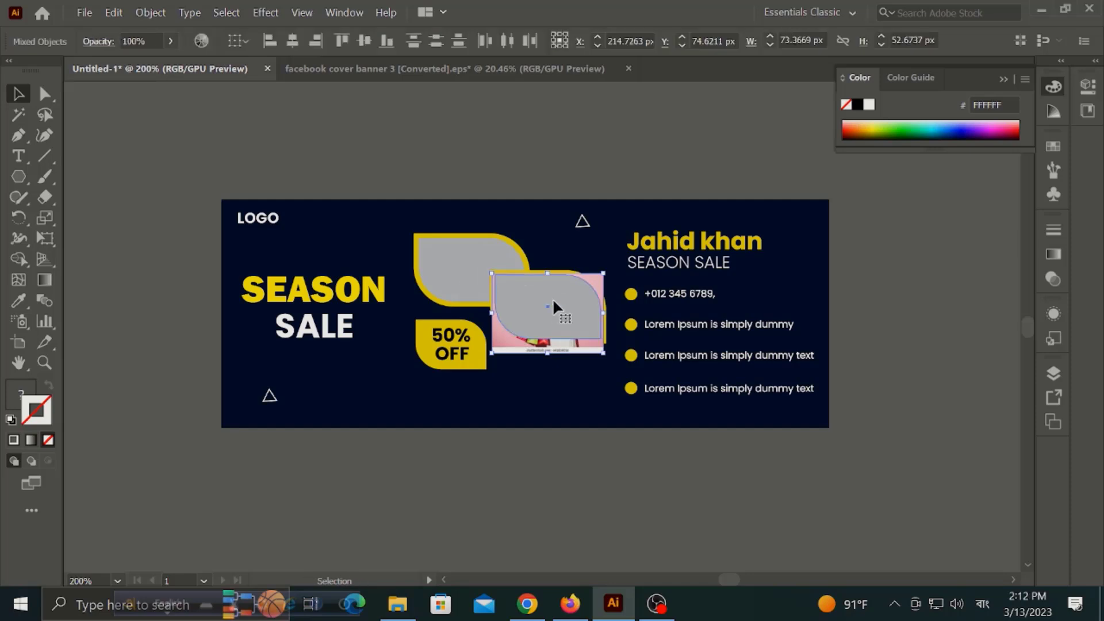
{"action": "right_click", "coordinate": [554, 298]}
{"action": "left_click", "coordinate": [619, 434]}
- Paste the purple photo, send it to back, and shrink it to the left leaf's size
{"action": "key", "text": "ctrl+v"}
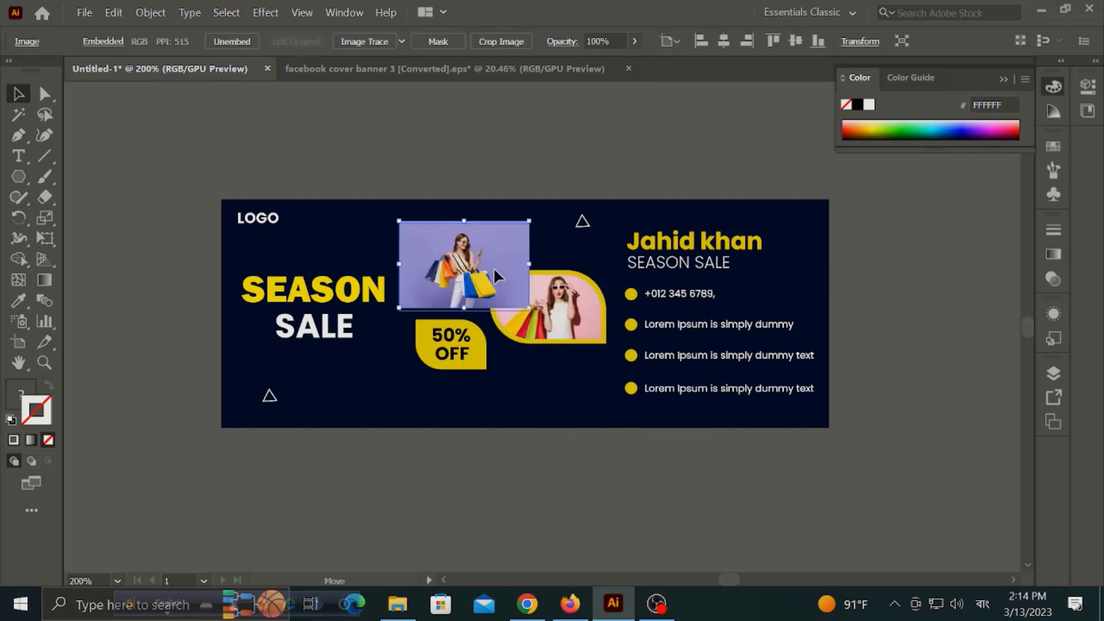
{"action": "right_click", "coordinate": [494, 269]}
{"action": "left_click", "coordinate": [708, 457]}
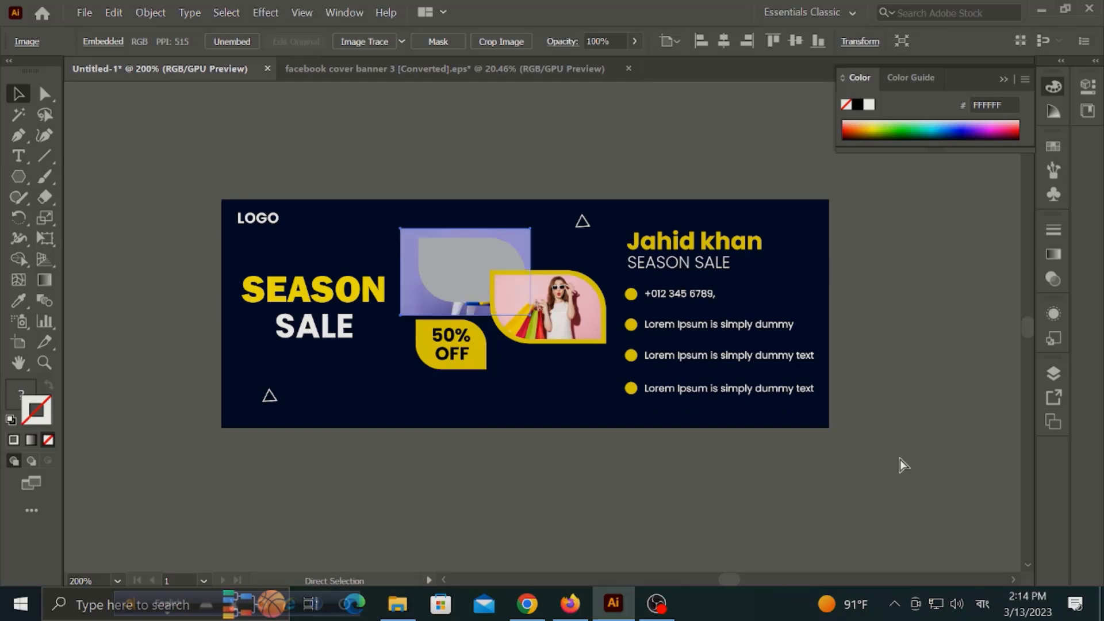
{"action": "key", "text": "v"}
{"action": "left_click_drag", "start_coordinate": [464, 229], "coordinate": [463, 233]}
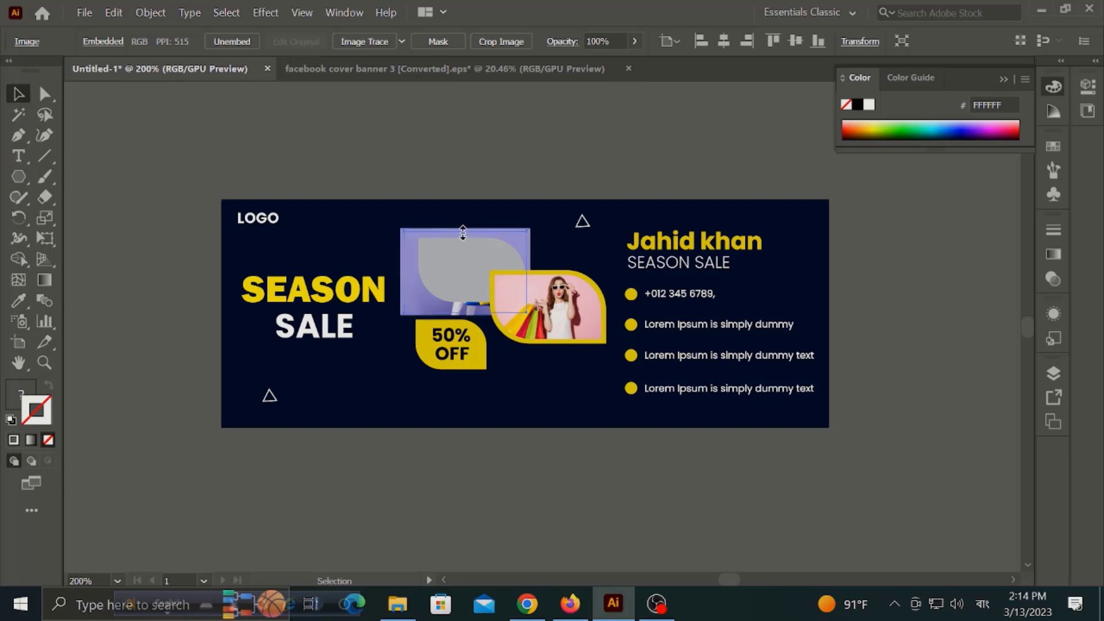
{"action": "key", "text": "Down"}
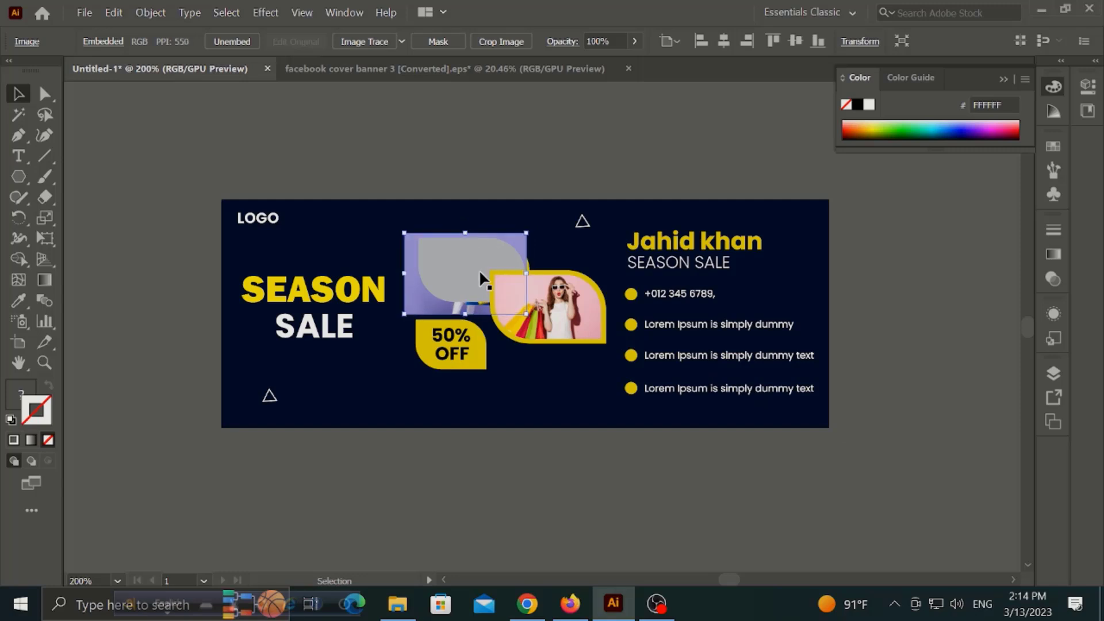
{"action": "key", "text": "Down"}
{"action": "key", "text": "Down"}
- Select the left grey leaf with the purple photo and make a clipping mask
{"action": "key", "text": "a"}
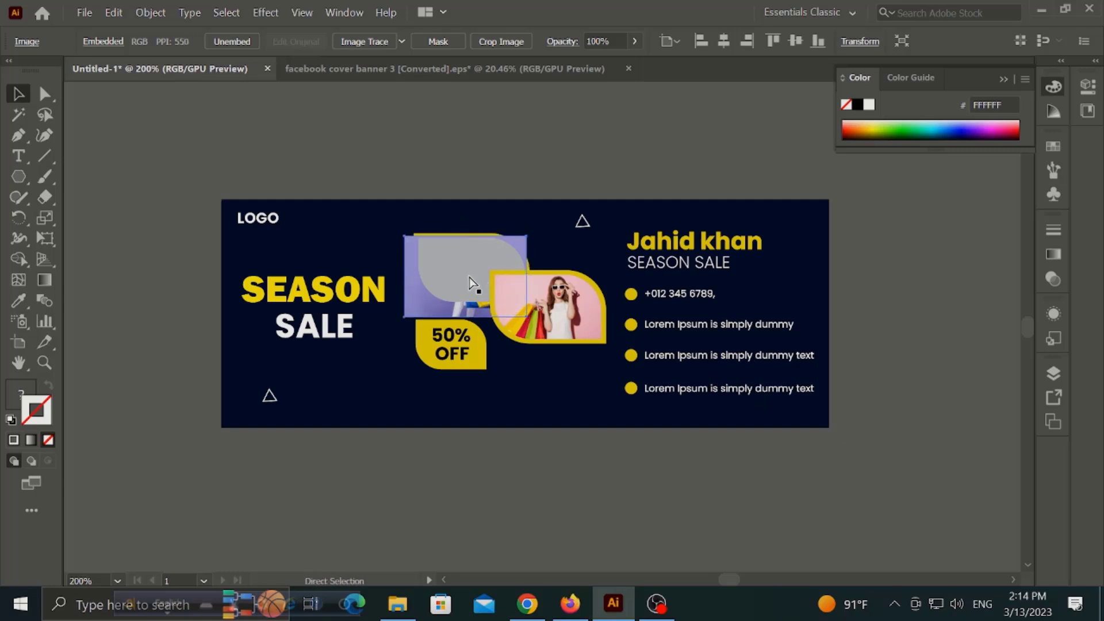
{"action": "key", "text": "v"}
{"action": "right_click", "coordinate": [461, 243]}
{"action": "left_click", "coordinate": [392, 213]}
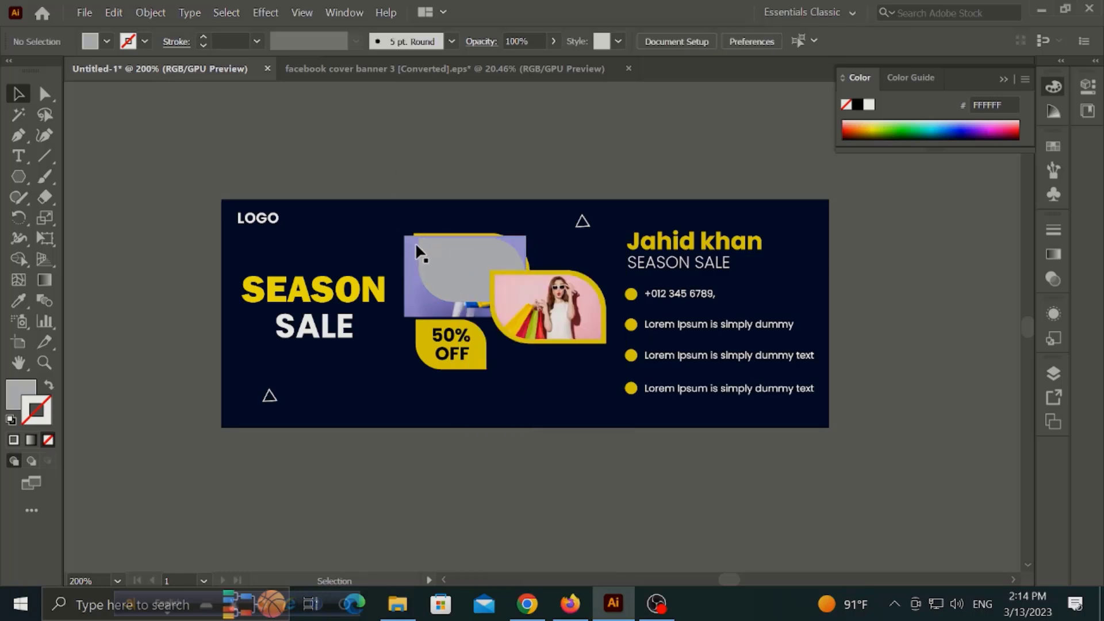
{"action": "left_click", "coordinate": [415, 244]}
{"action": "left_click", "coordinate": [443, 260], "text": "shift"}
{"action": "right_click", "coordinate": [443, 260]}
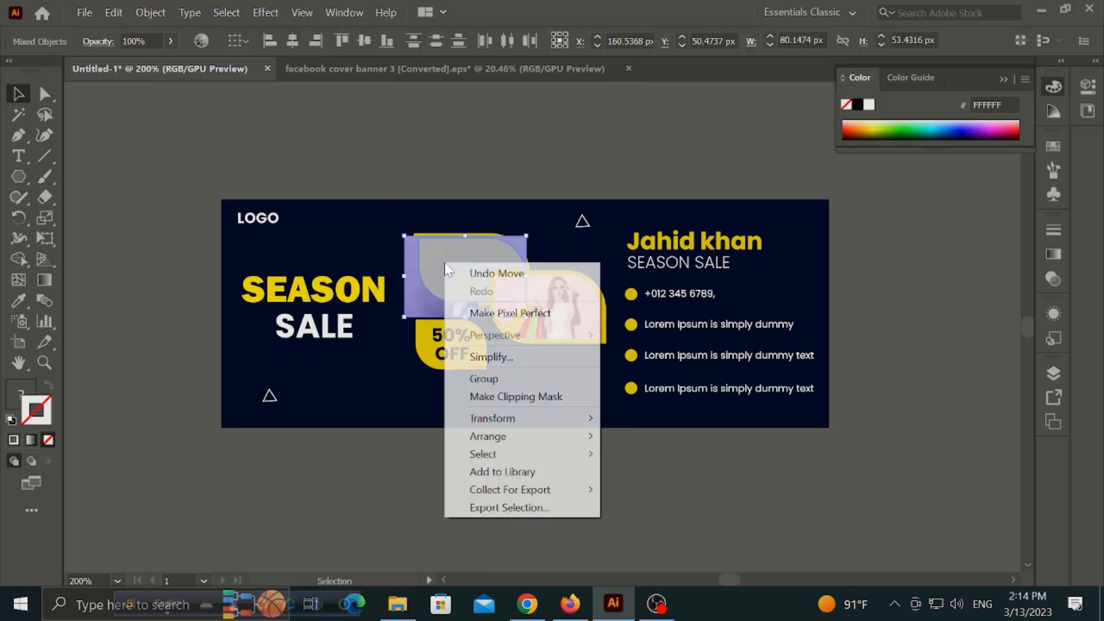
{"action": "left_click", "coordinate": [511, 402]}
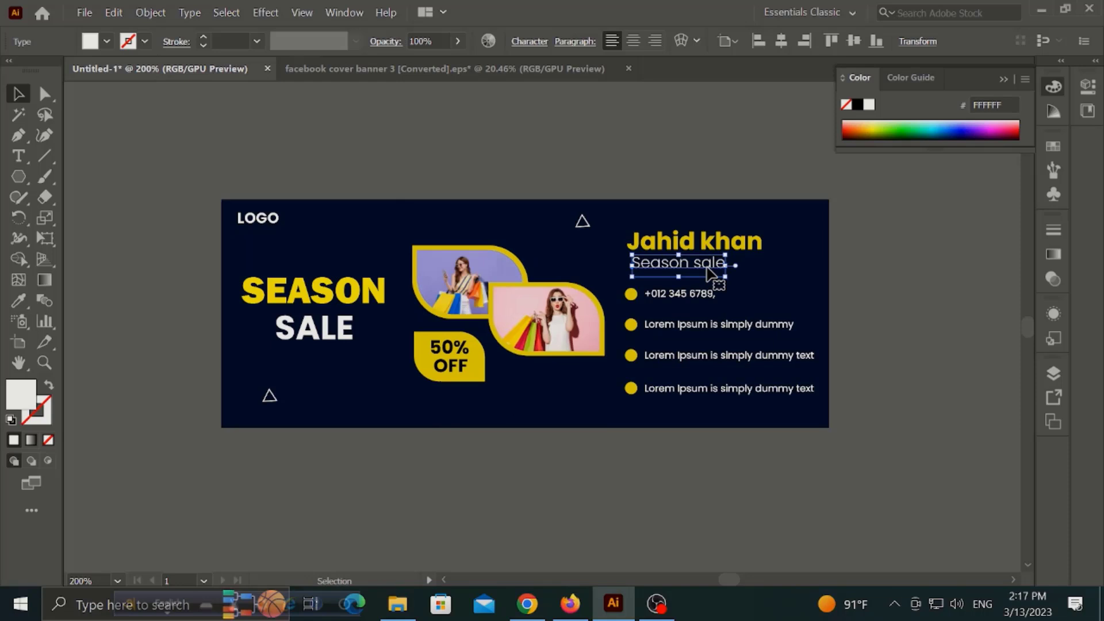
{"action": "left_click", "coordinate": [895, 248]}
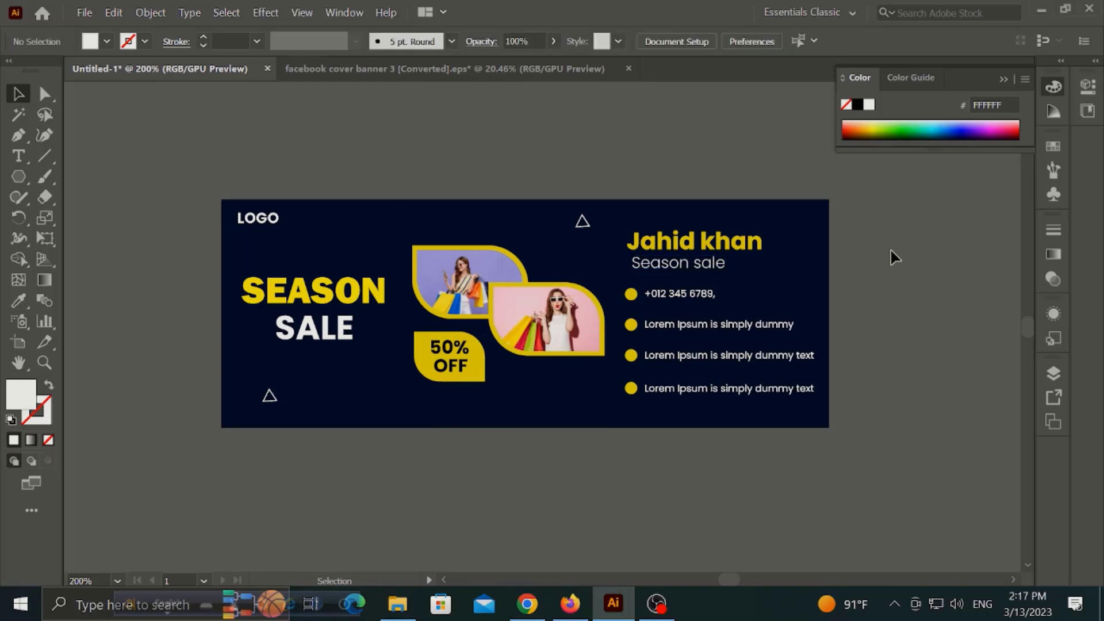
{"action": "left_click", "coordinate": [713, 265]}
{"action": "left_click", "coordinate": [777, 307]}
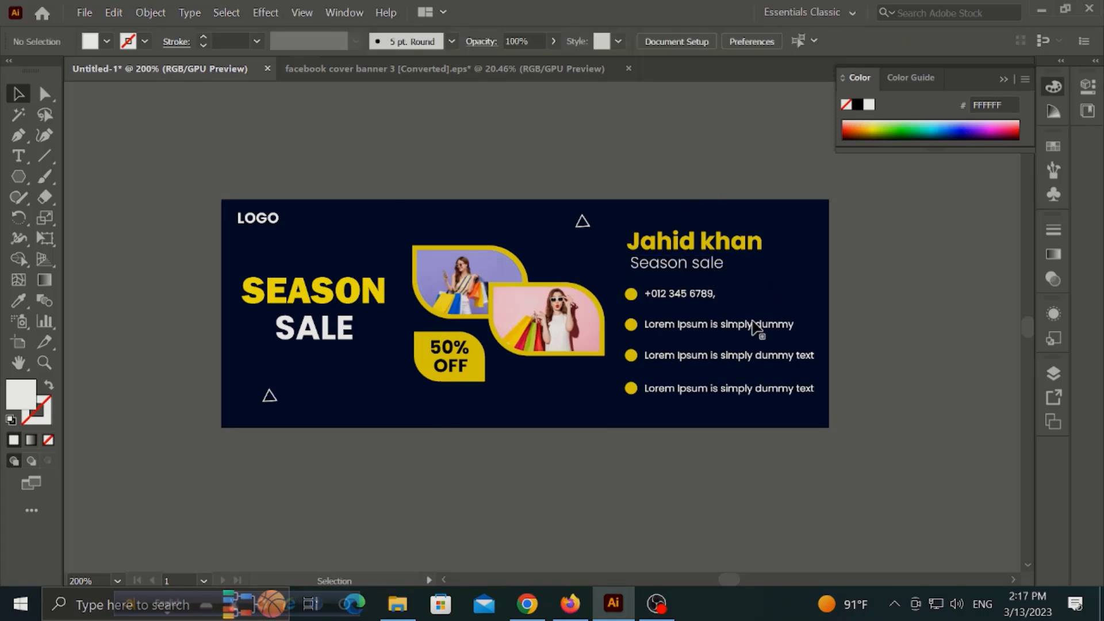